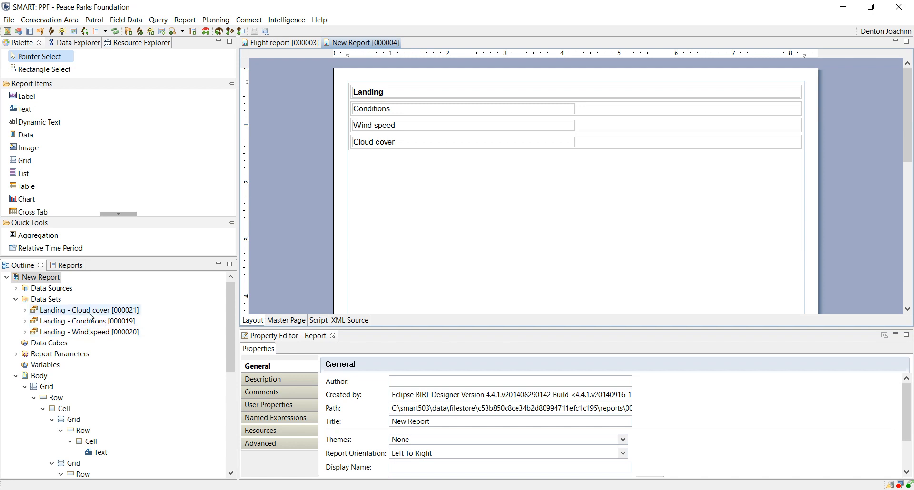
- Insert the Landing - Cloud cover data set as a table in the empty cell beside Cloud cover, binding all columns
{"action": "left_click_drag", "start_coordinate": [89, 311], "coordinate": [651, 147]}
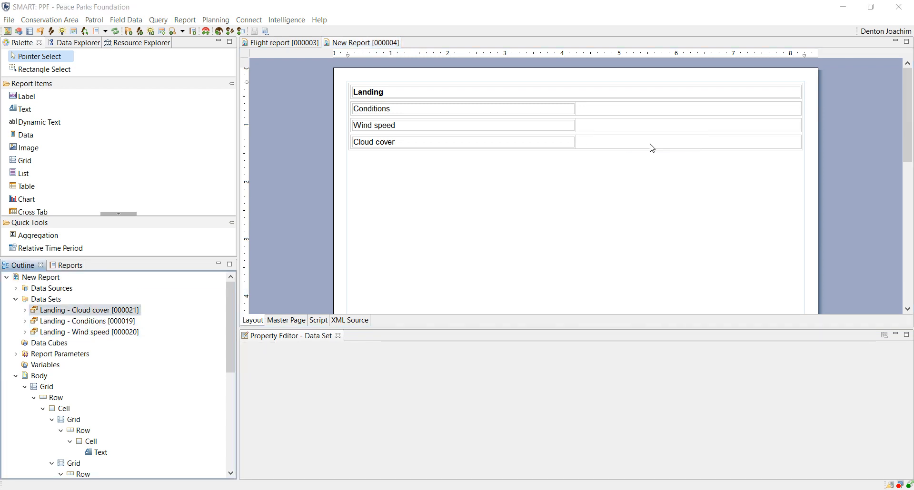
{"action": "left_click", "coordinate": [362, 263]}
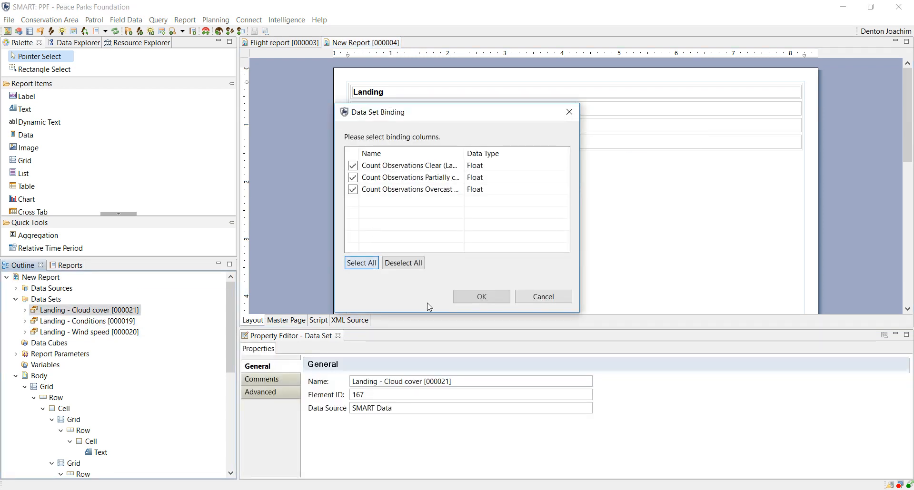
{"action": "left_click", "coordinate": [482, 297]}
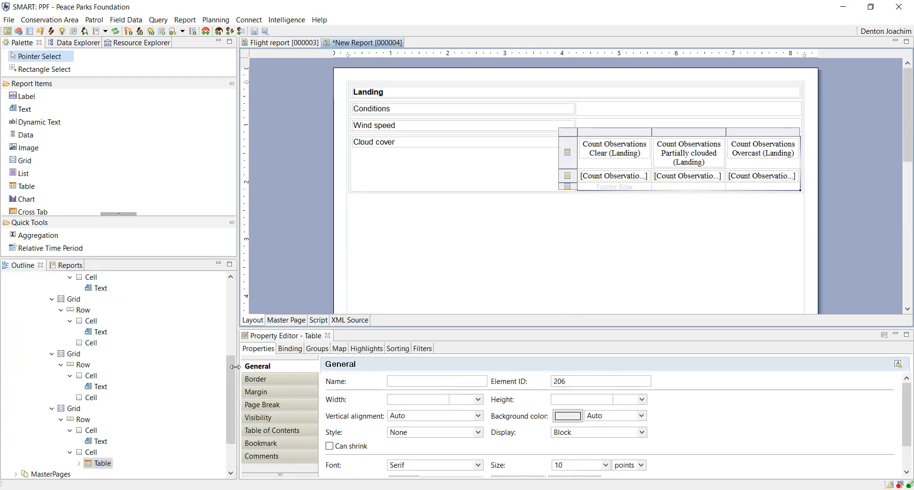
- Insert the Landing - Wind speed data set as a table in the empty cell beside Wind speed, binding all columns
{"action": "left_click_drag", "start_coordinate": [230, 366], "coordinate": [178, 298]}
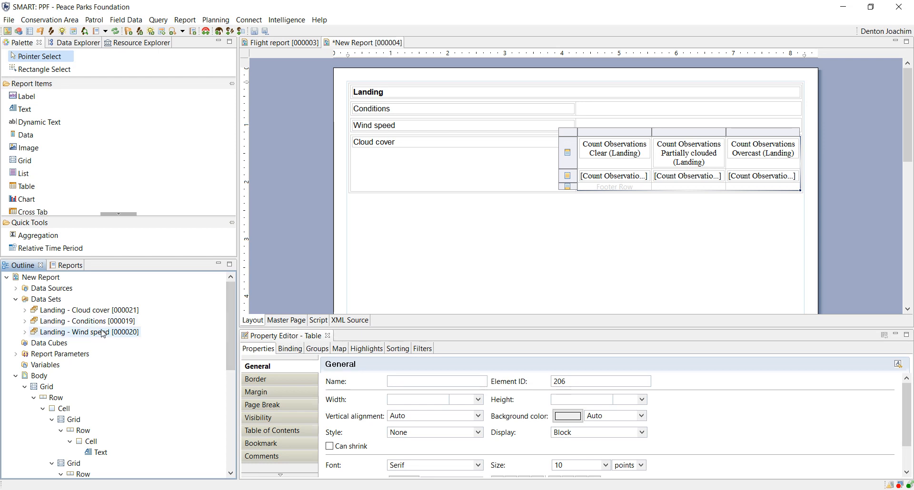
{"action": "left_click_drag", "start_coordinate": [86, 332], "coordinate": [610, 124]}
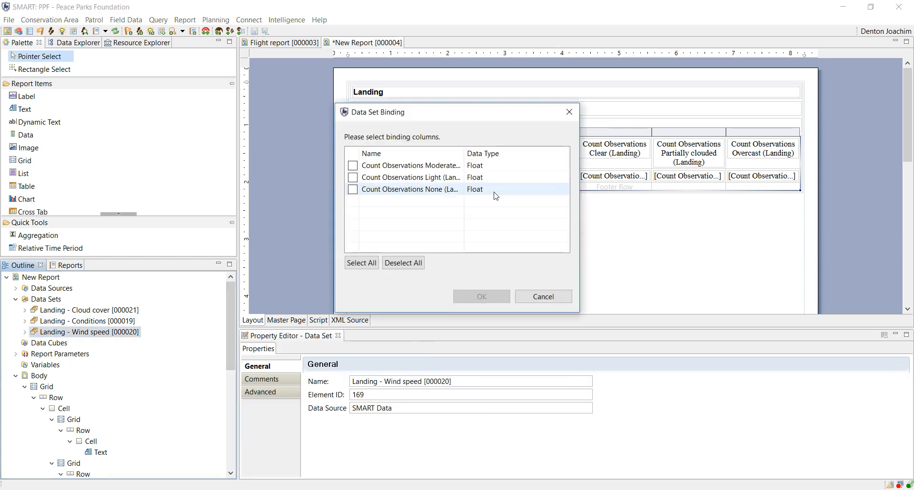
{"action": "left_click", "coordinate": [373, 264]}
{"action": "left_click", "coordinate": [525, 298]}
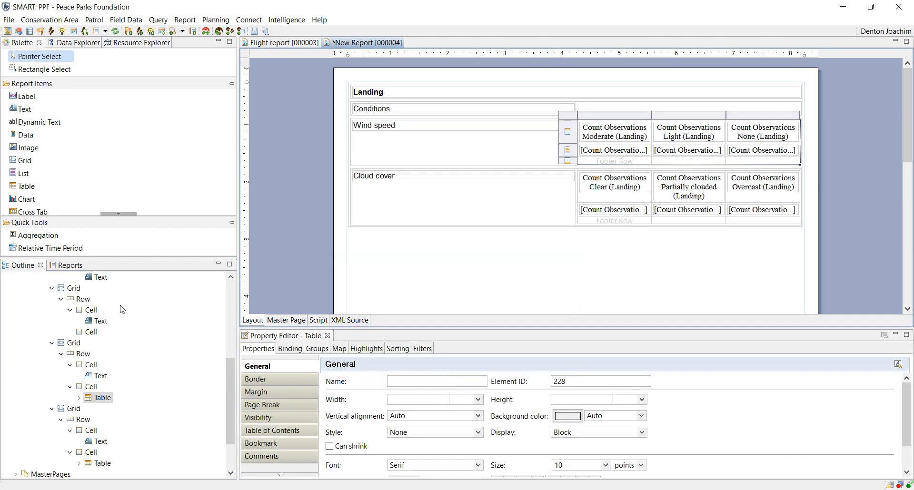
- Insert the Landing - Conditions data set as a table in the empty cell beside Conditions, binding all columns
{"action": "scroll", "coordinate": [120, 310], "scroll_direction": "up", "scroll_amount": 10}
{"action": "left_click_drag", "start_coordinate": [105, 324], "coordinate": [644, 108]}
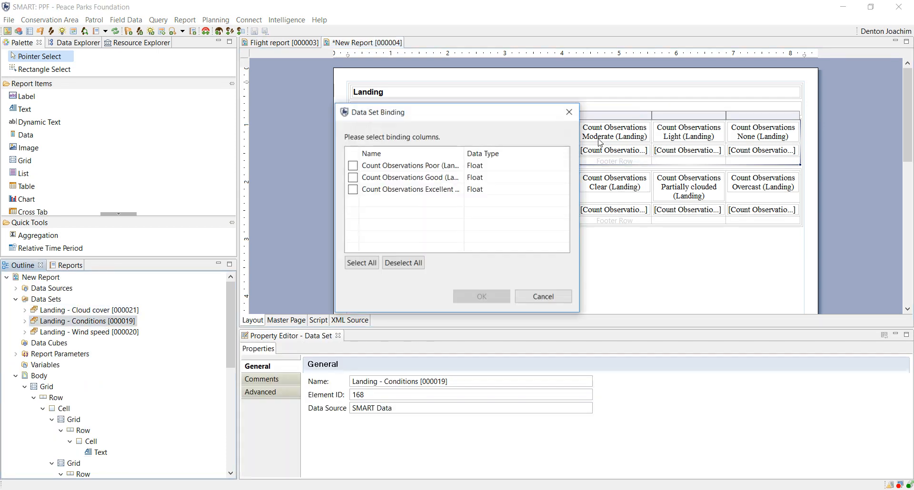
{"action": "left_click", "coordinate": [482, 297]}
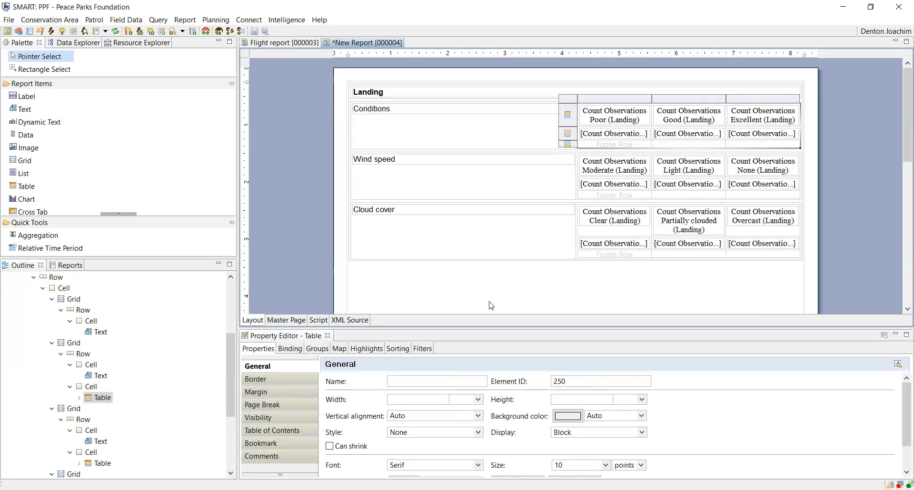
- Shorten the three header labels of the Conditions table to Poor, Good and Excellent
{"action": "double_click", "coordinate": [627, 120]}
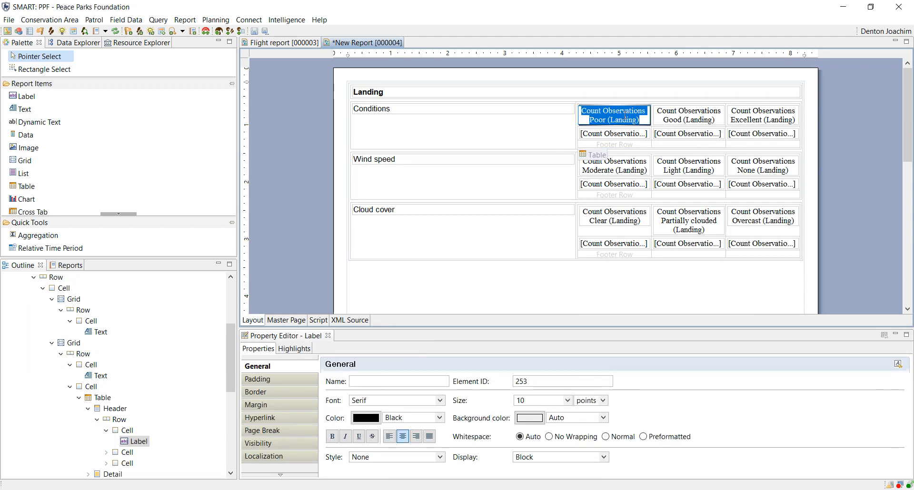
{"action": "type", "text": "Poor"}
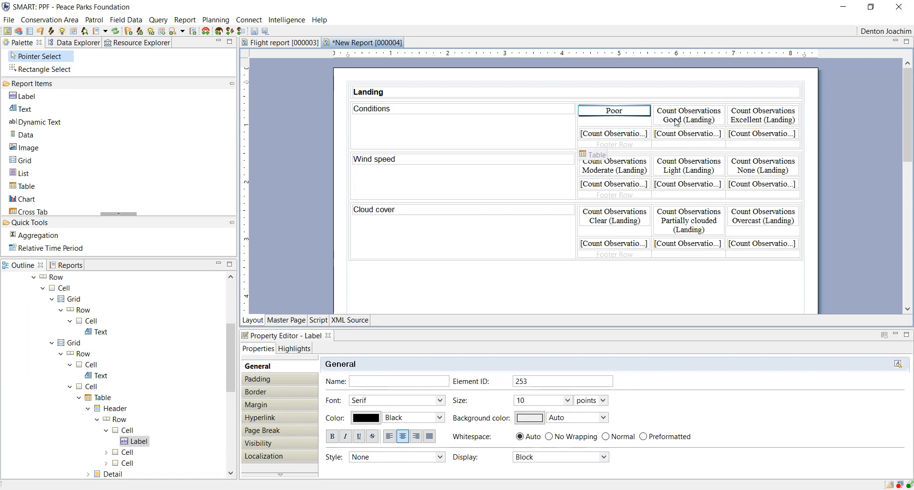
{"action": "double_click", "coordinate": [678, 117]}
{"action": "type", "text": "Good"}
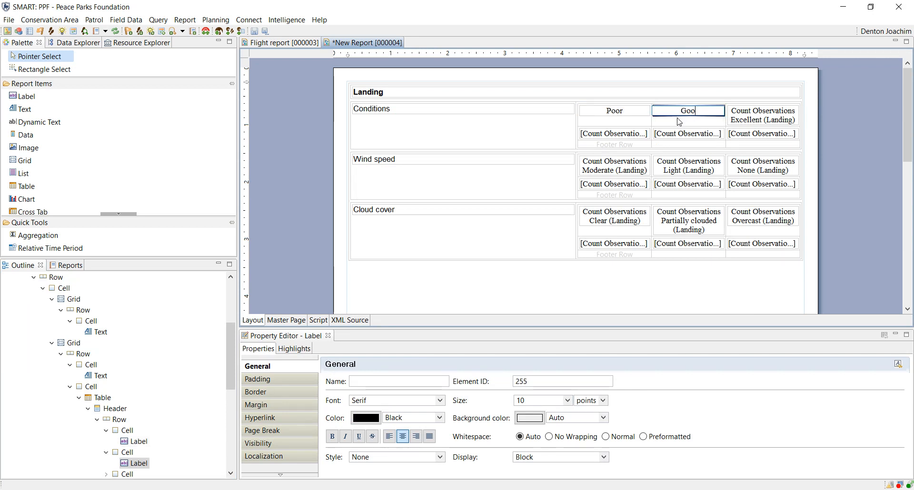
{"action": "key", "text": "Return"}
{"action": "left_click", "coordinate": [750, 124]}
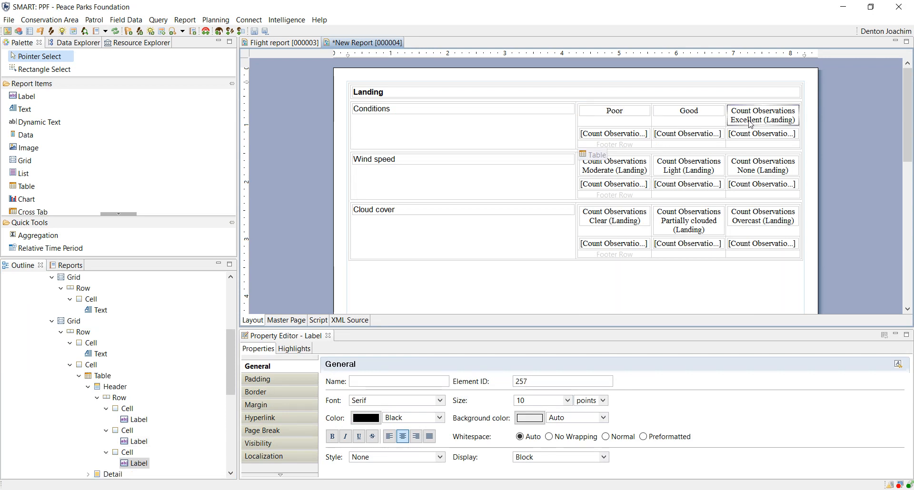
{"action": "double_click", "coordinate": [751, 123]}
{"action": "type", "text": "Excel"}
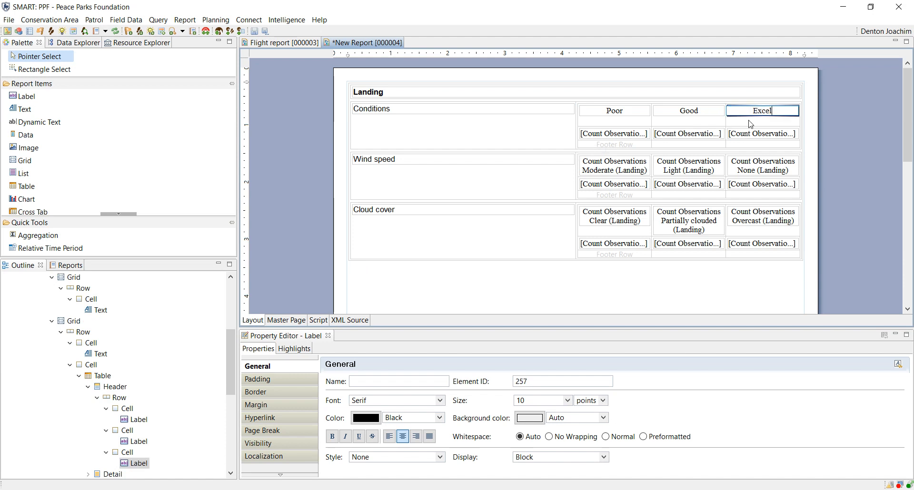
{"action": "type", "text": "lent"}
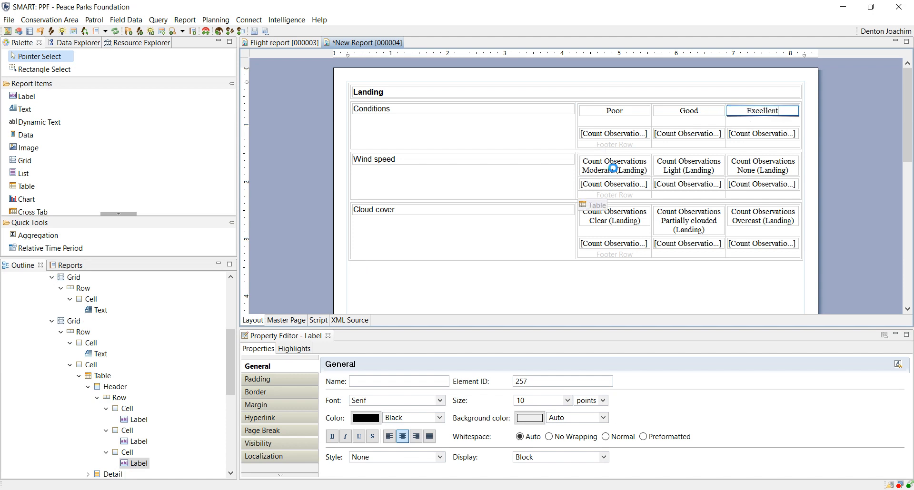
- Shorten the three header labels of the Wind speed table to Moderate, Light and None
{"action": "double_click", "coordinate": [614, 169]}
{"action": "type", "text": "Mod"}
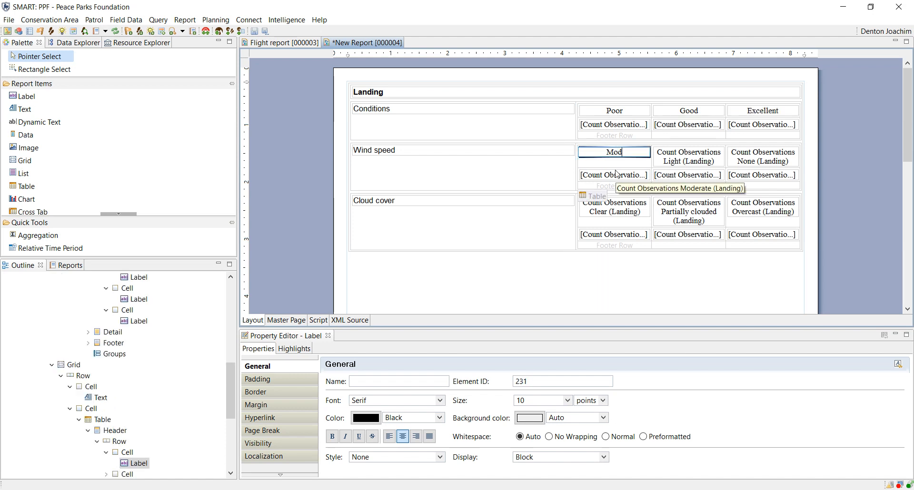
{"action": "type", "text": "erate"}
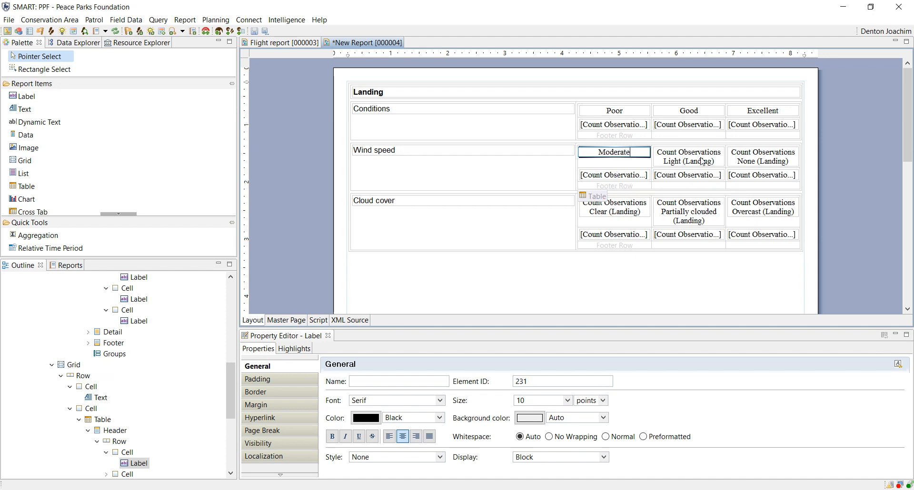
{"action": "left_click", "coordinate": [703, 162]}
{"action": "left_click", "coordinate": [704, 162]}
{"action": "type", "text": "Light"}
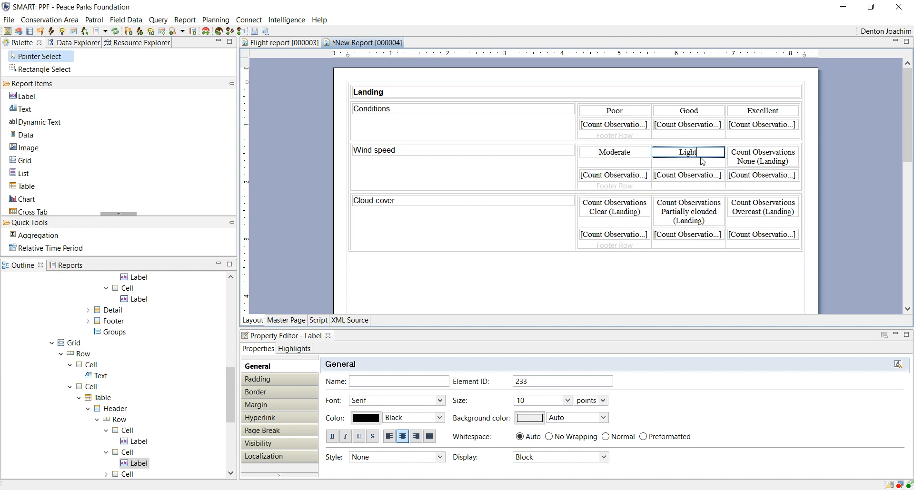
{"action": "double_click", "coordinate": [766, 157]}
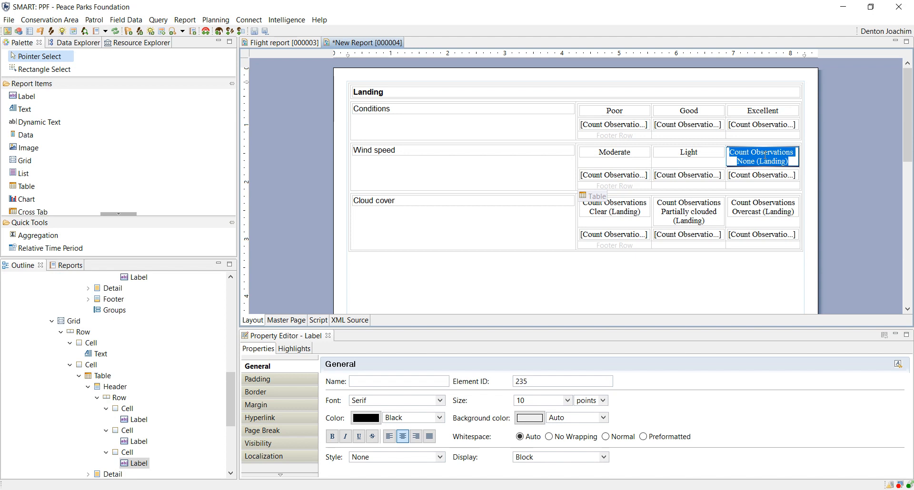
{"action": "type", "text": "None"}
- Shorten the three header labels of the Cloud cover table to Clear, Partially clouded and Overcast
{"action": "double_click", "coordinate": [771, 207]}
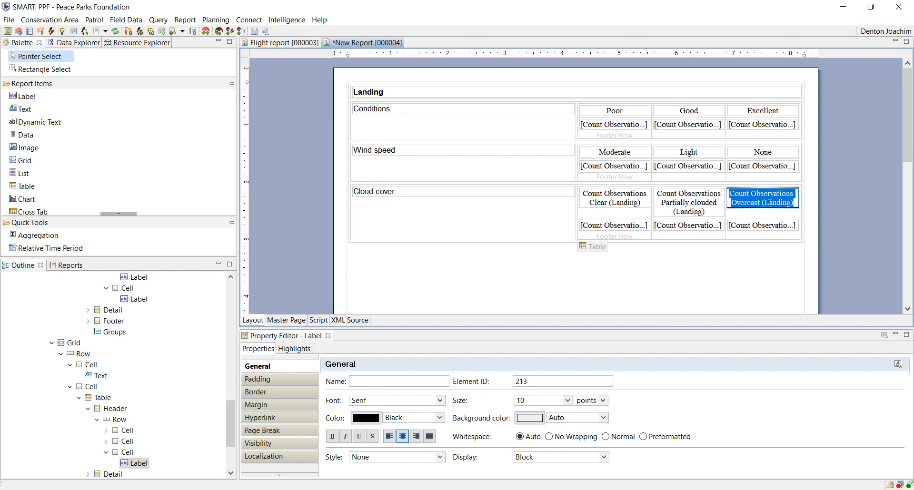
{"action": "type", "text": "Overc"}
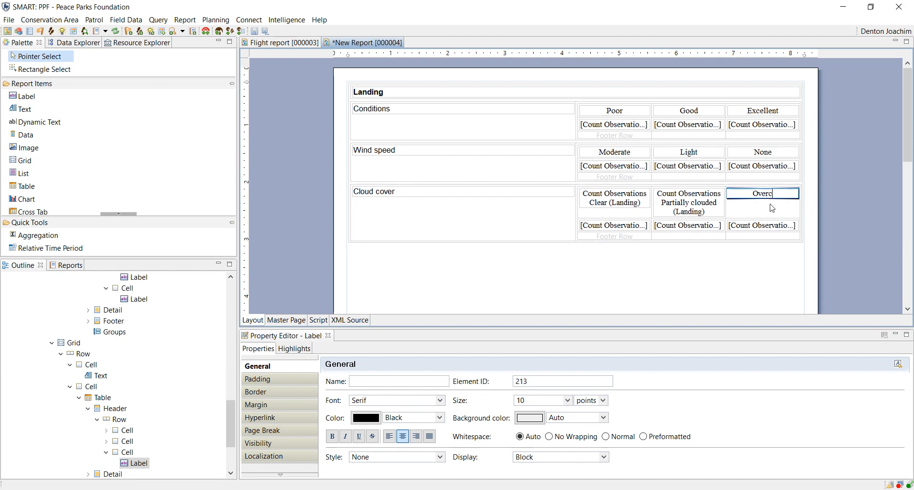
{"action": "type", "text": "ast"}
{"action": "key", "text": "Return"}
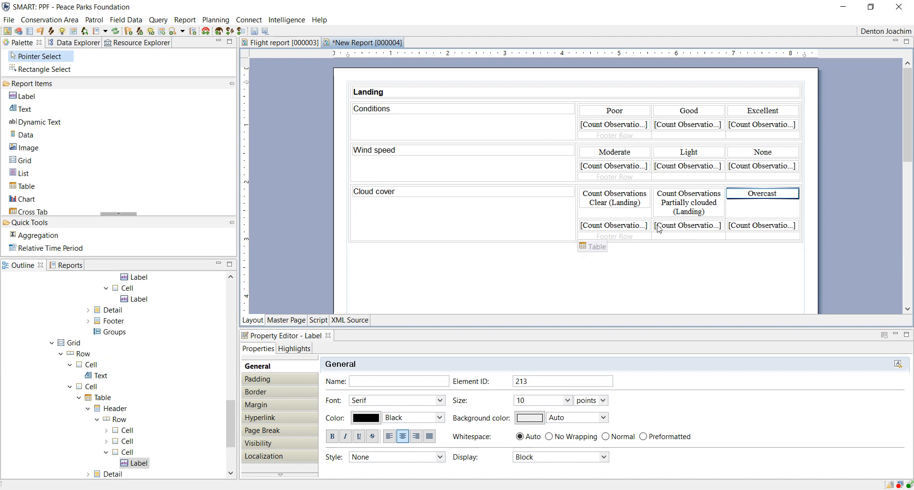
{"action": "double_click", "coordinate": [694, 199]}
{"action": "type", "text": "Part"}
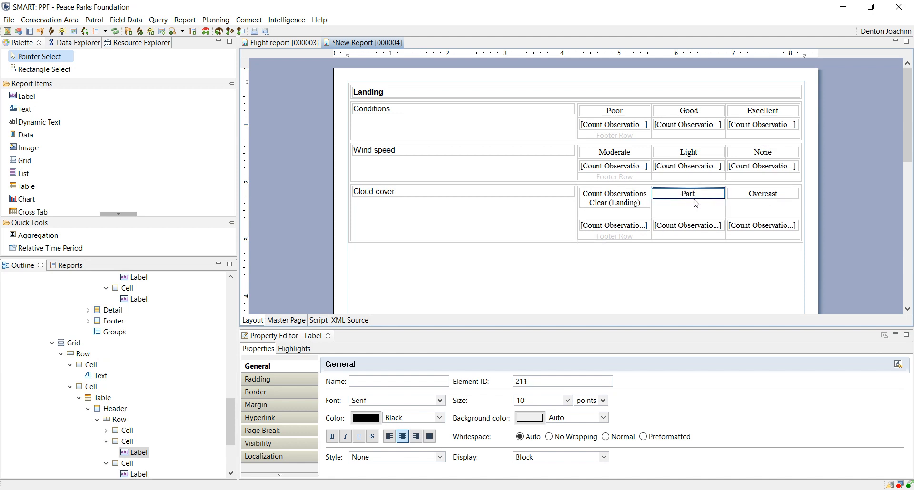
{"action": "type", "text": "ially clouded"}
{"action": "key", "text": "Return"}
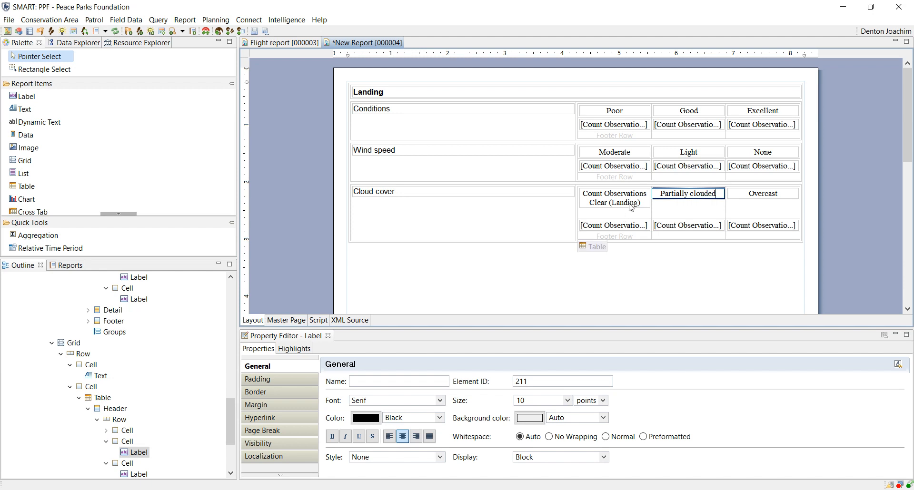
{"action": "double_click", "coordinate": [628, 202]}
{"action": "type", "text": "Clear"}
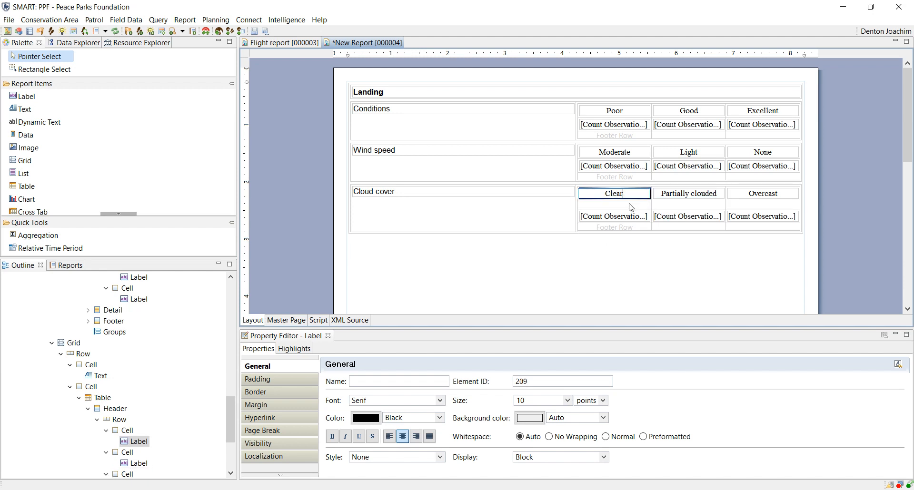
{"action": "key", "text": "Return"}
{"action": "left_click", "coordinate": [723, 249]}
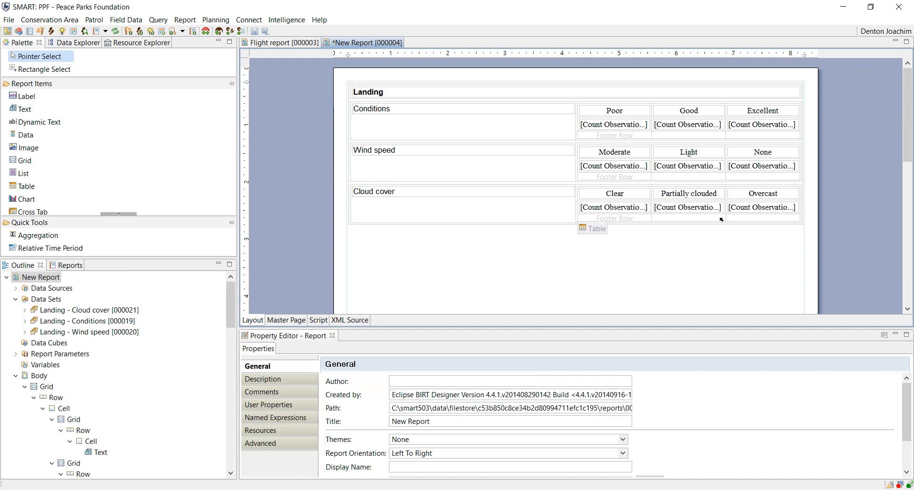
- Set the font of all nine header labels in the Conditions, Wind speed and Cloud cover tables to Arial
{"action": "left_click", "coordinate": [768, 194]}
{"action": "left_click", "coordinate": [700, 193], "text": "ctrl"}
{"action": "left_click", "coordinate": [615, 193], "text": "ctrl"}
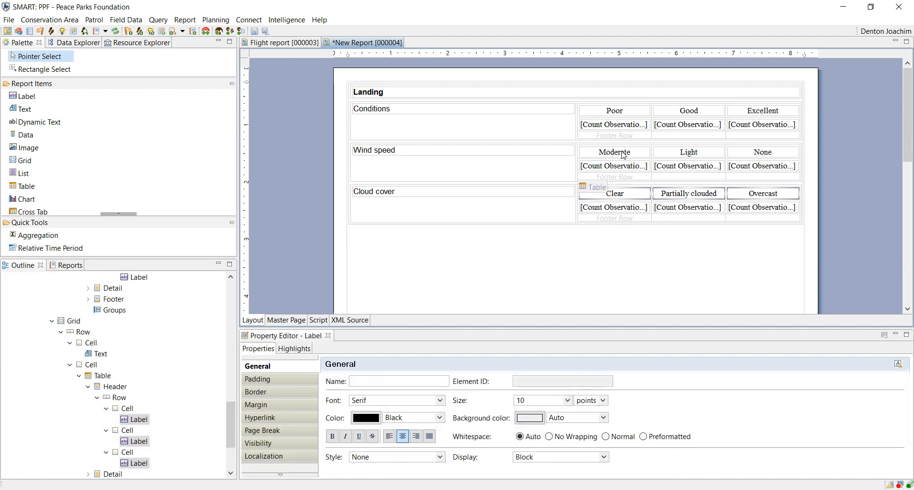
{"action": "left_click", "coordinate": [617, 152], "text": "ctrl"}
{"action": "left_click", "coordinate": [698, 153], "text": "ctrl"}
{"action": "left_click", "coordinate": [763, 152], "text": "ctrl"}
{"action": "left_click", "coordinate": [762, 112], "text": "ctrl"}
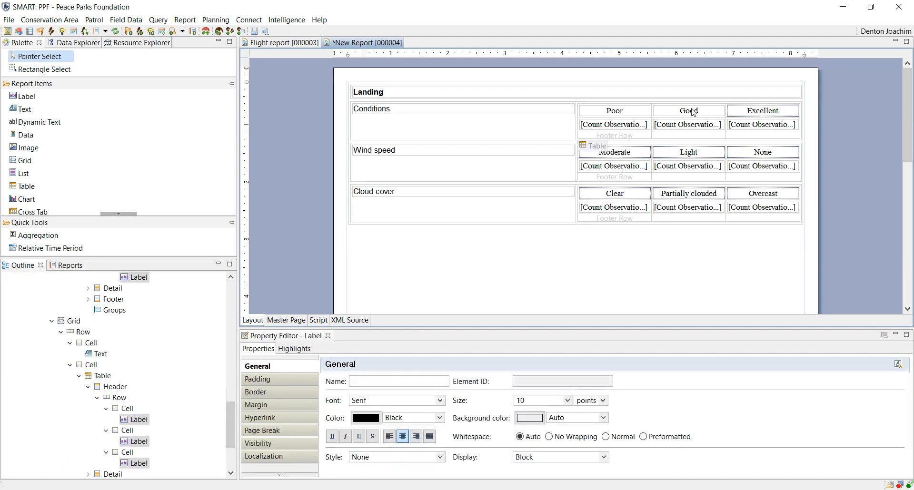
{"action": "left_click", "coordinate": [689, 112], "text": "ctrl"}
{"action": "left_click", "coordinate": [621, 115], "text": "ctrl"}
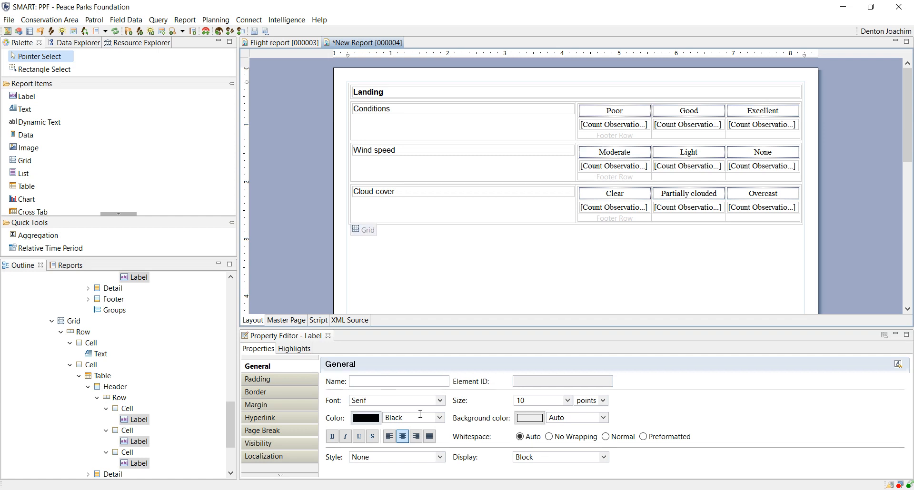
{"action": "left_click", "coordinate": [434, 404]}
{"action": "scroll", "coordinate": [390, 333], "scroll_direction": "down", "scroll_amount": 2}
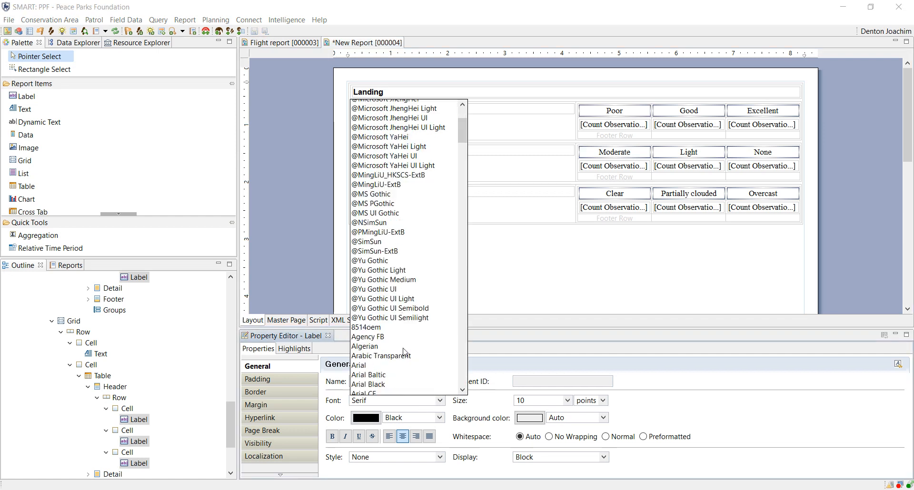
{"action": "left_click", "coordinate": [376, 344]}
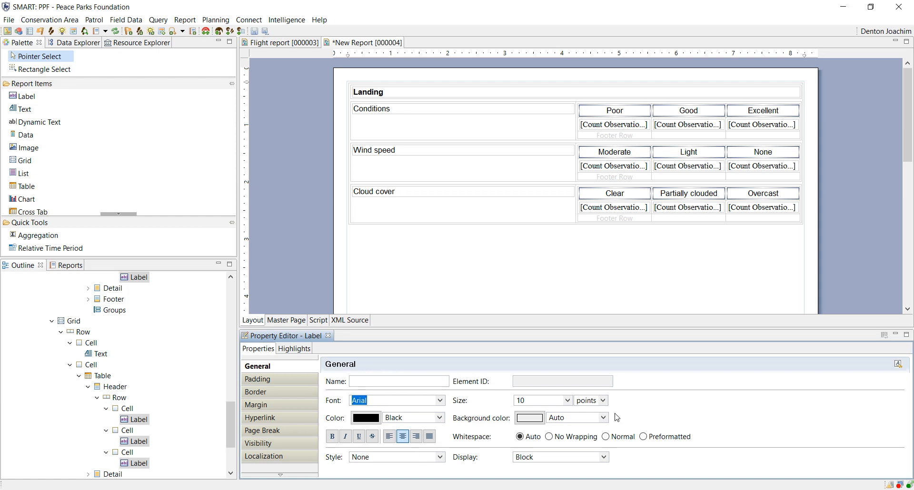
{"action": "left_click", "coordinate": [694, 258]}
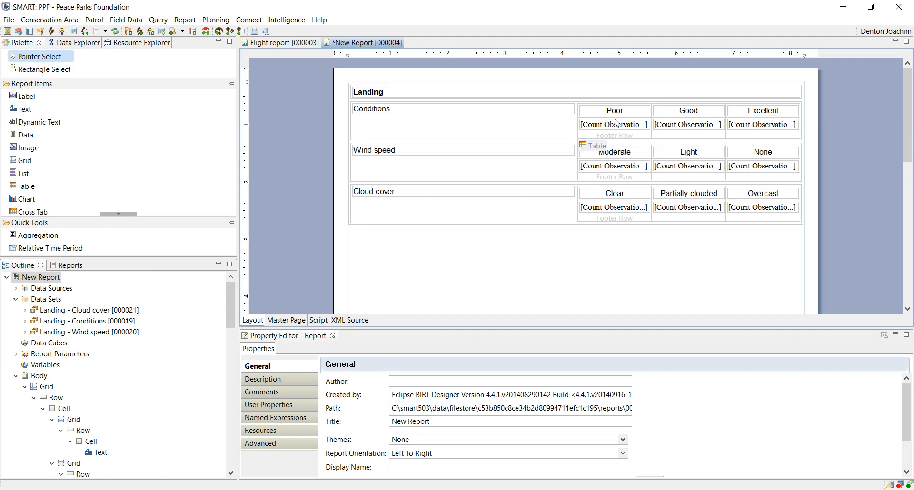
- Examine the detail and footer rows of the Conditions table, leaving the detail row selected
{"action": "left_click", "coordinate": [602, 151]}
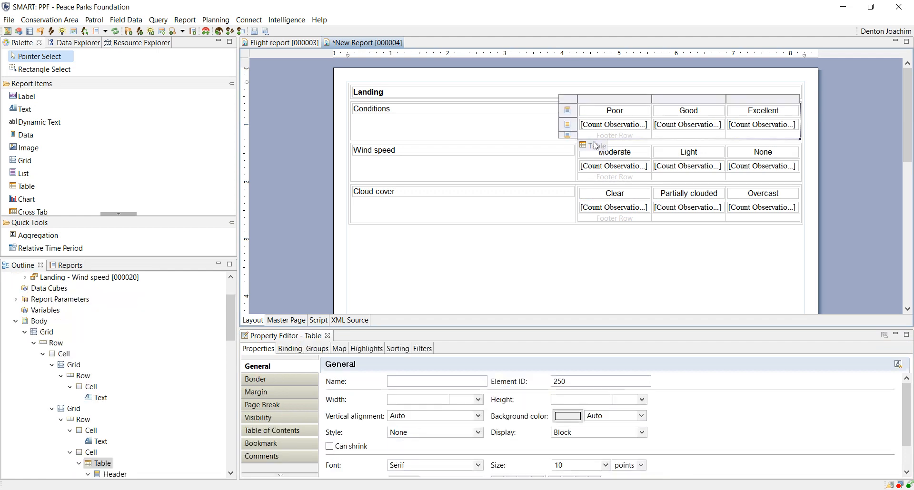
{"action": "left_click", "coordinate": [568, 125]}
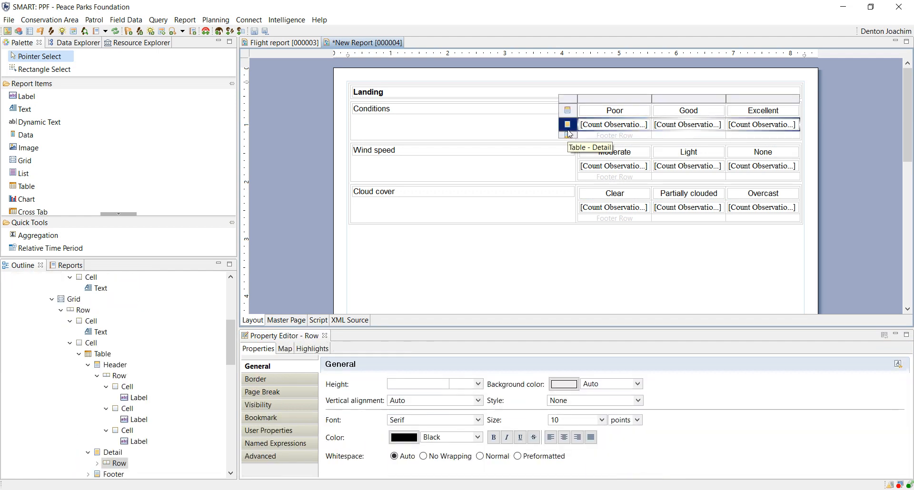
{"action": "left_click", "coordinate": [570, 137]}
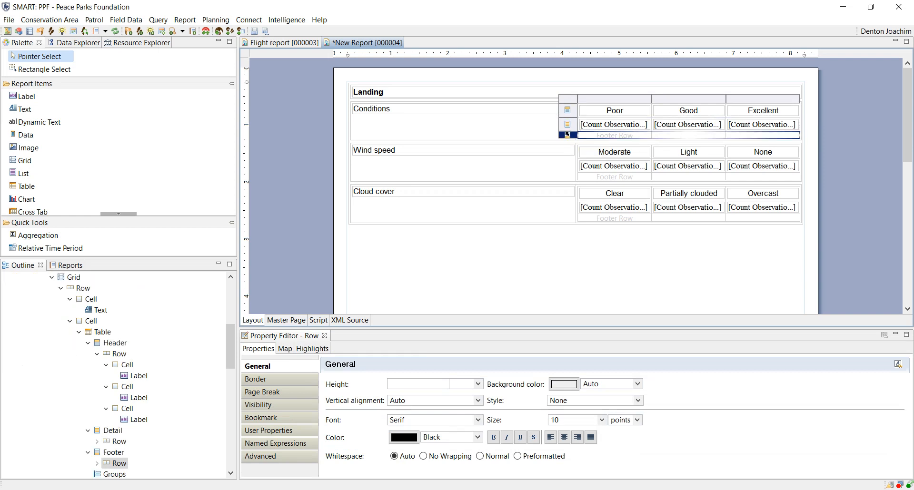
{"action": "left_click", "coordinate": [569, 126]}
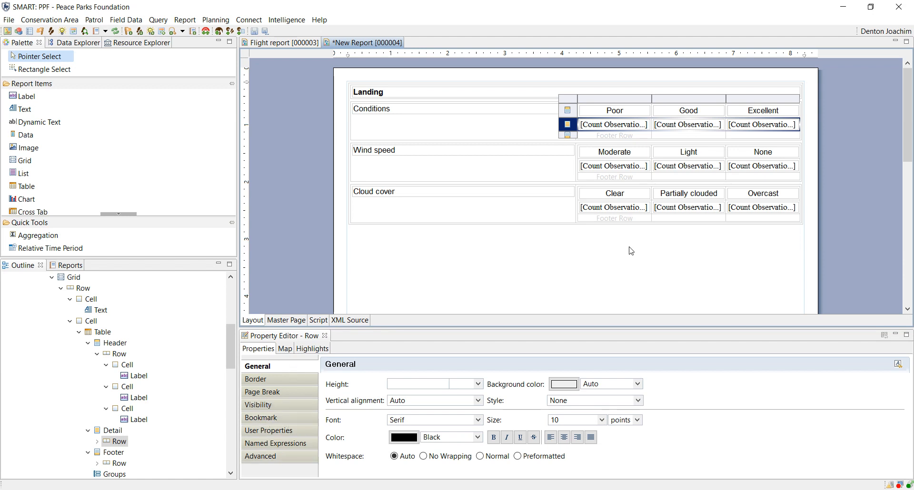
- Hide the detail row and the footer row of the Conditions table for all outputs
{"action": "left_click", "coordinate": [293, 406]}
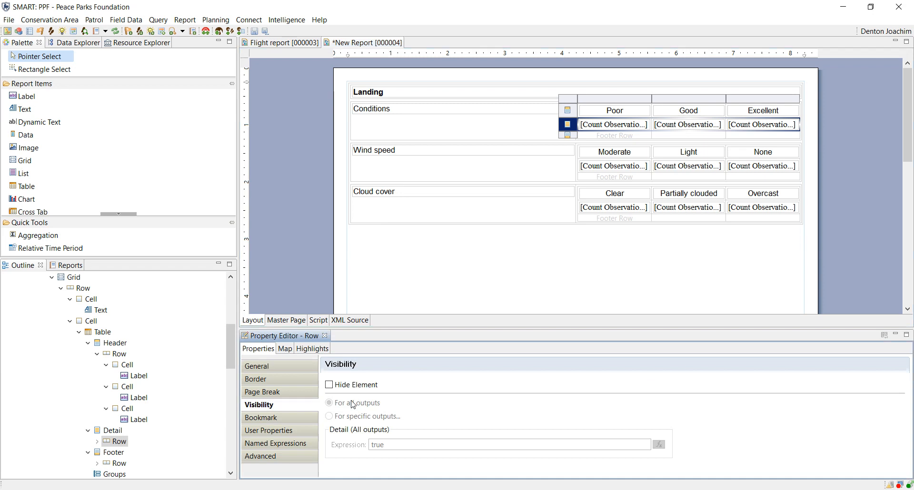
{"action": "left_click", "coordinate": [329, 385]}
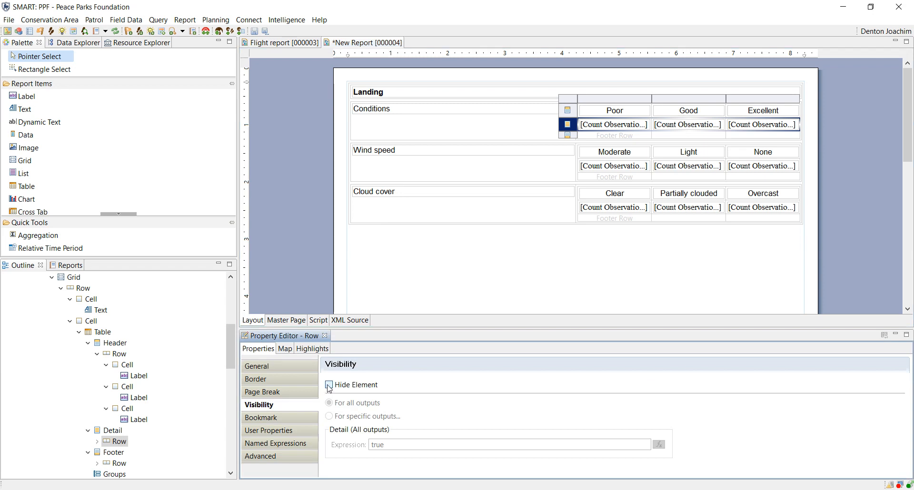
{"action": "left_click", "coordinate": [570, 135]}
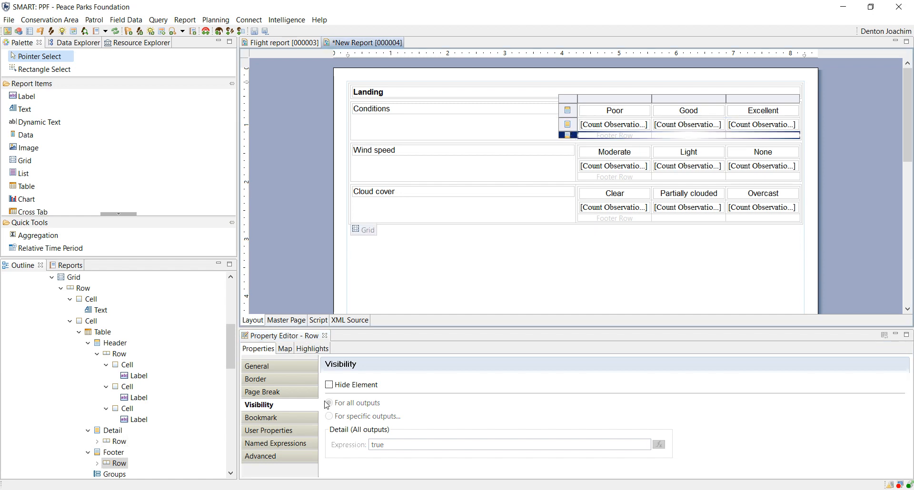
{"action": "left_click", "coordinate": [329, 385]}
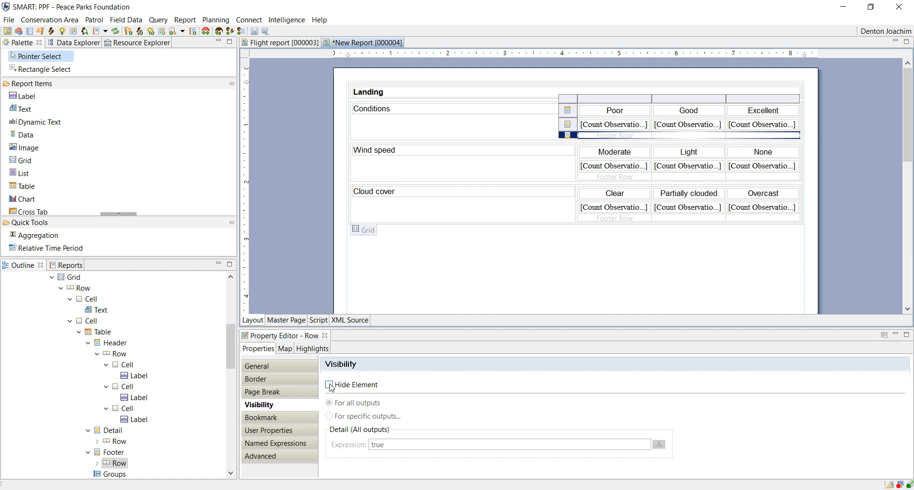
- Hide the detail row and the footer row of the Wind speed table for all outputs
{"action": "left_click", "coordinate": [593, 174]}
{"action": "left_click", "coordinate": [573, 169]}
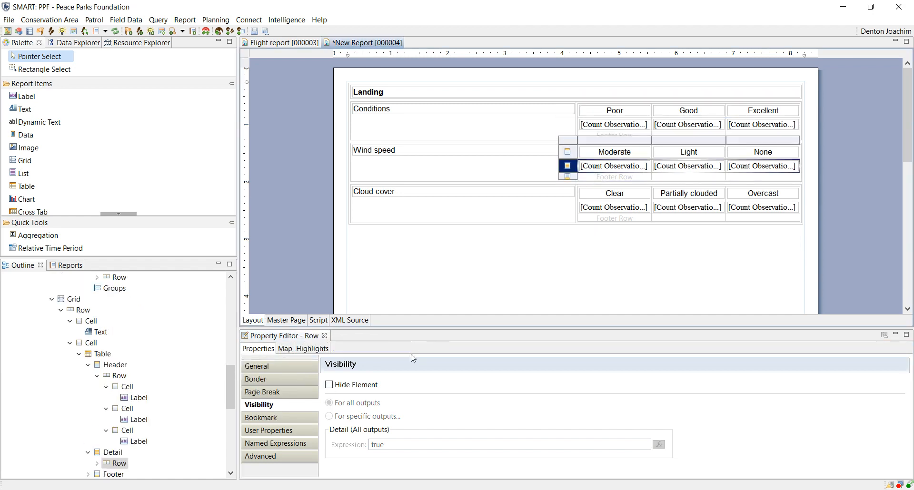
{"action": "left_click", "coordinate": [328, 385]}
{"action": "left_click", "coordinate": [568, 177]}
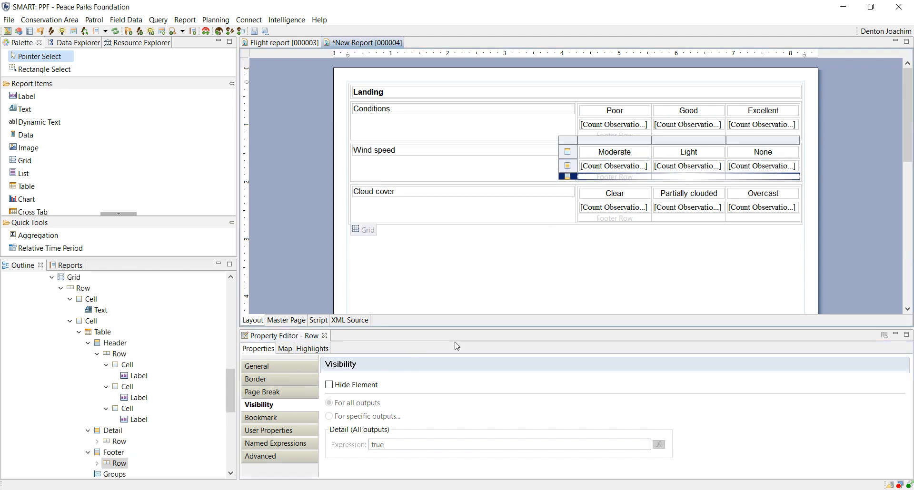
{"action": "left_click", "coordinate": [329, 385]}
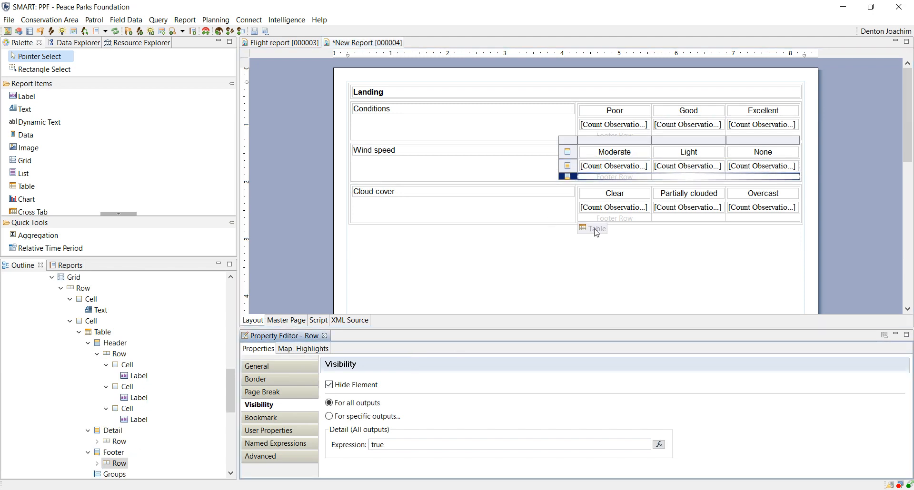
- Hide the detail and footer rows of the Cloud cover table for all outputs and save the report
{"action": "left_click", "coordinate": [595, 228]}
{"action": "left_click", "coordinate": [568, 207]}
{"action": "left_click", "coordinate": [329, 385]}
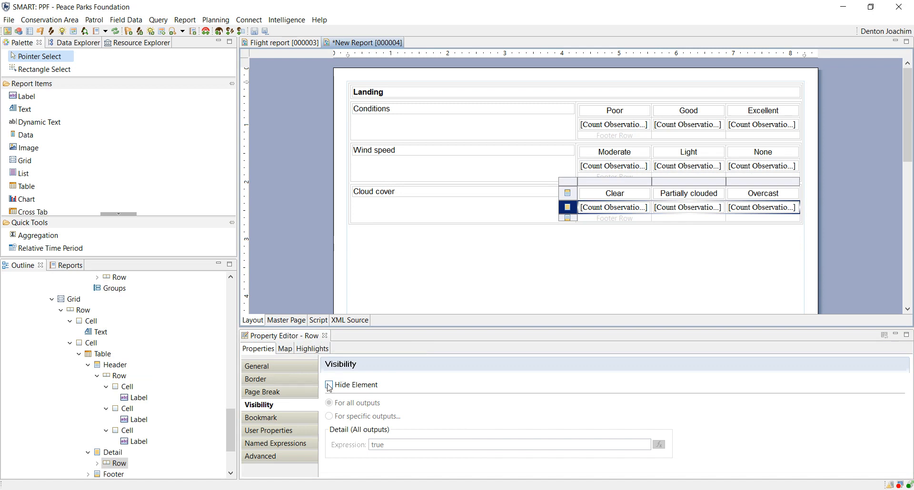
{"action": "left_click", "coordinate": [568, 218]}
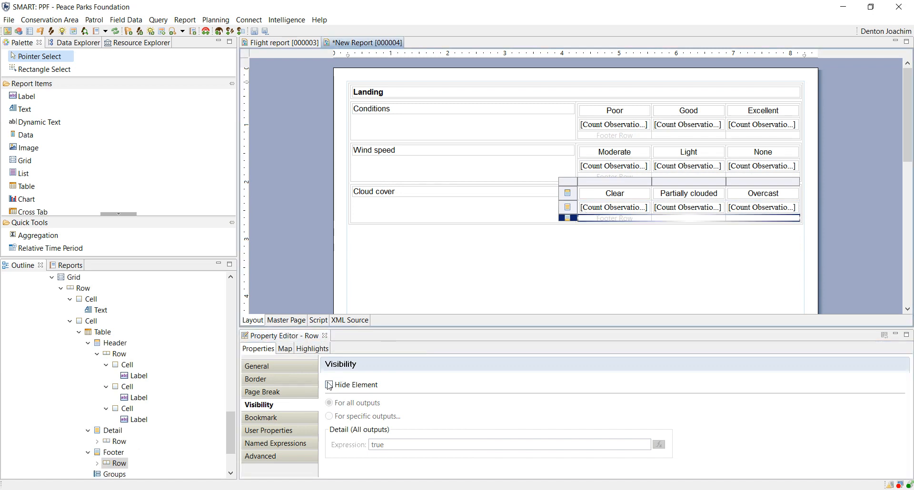
{"action": "left_click", "coordinate": [329, 385]}
{"action": "left_click", "coordinate": [256, 33]}
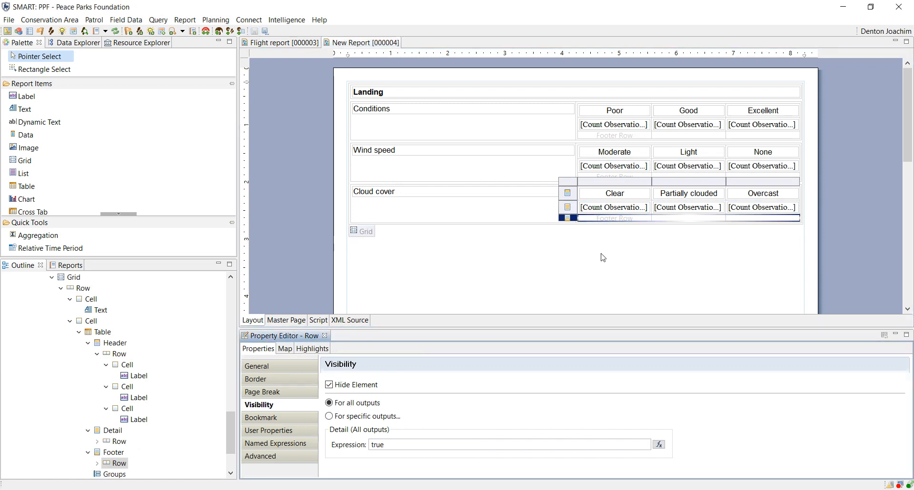
- Start a new highlight on the Poor header label with the condition Count Observations Poor (Landing) Equal to 1
{"action": "left_click", "coordinate": [611, 114]}
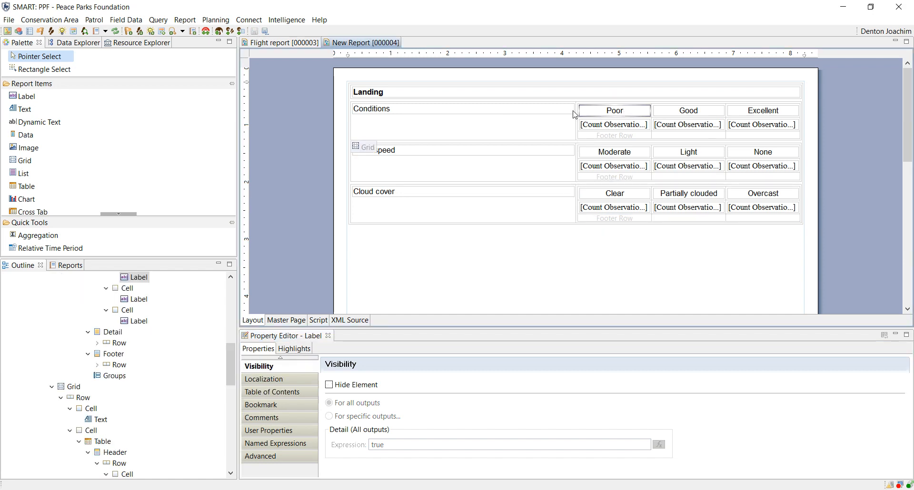
{"action": "mouse_move", "coordinate": [576, 114]}
{"action": "left_mouse_down"}
{"action": "mouse_move", "coordinate": [529, 114]}
{"action": "mouse_move", "coordinate": [576, 115]}
{"action": "left_mouse_up"}
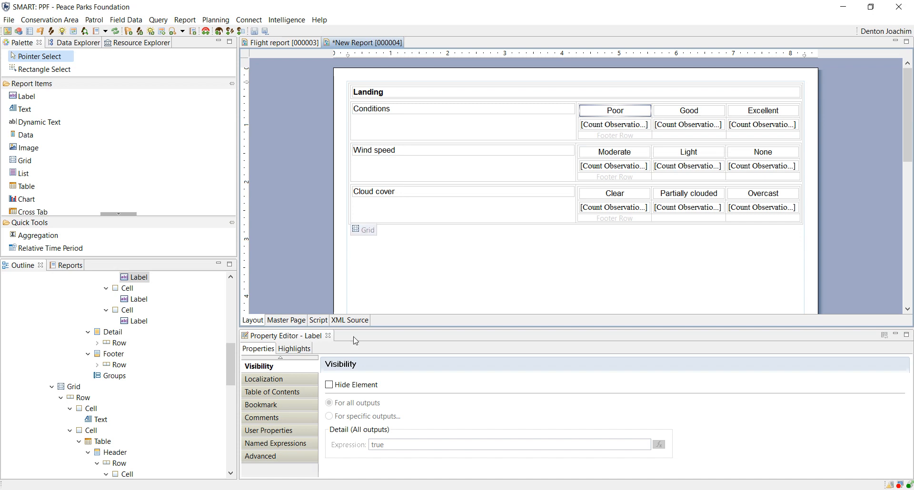
{"action": "left_click", "coordinate": [301, 353]}
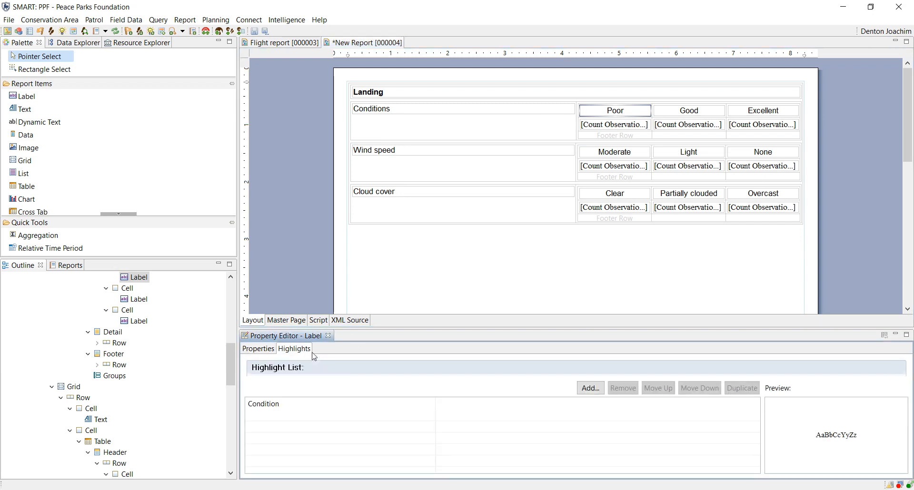
{"action": "left_click", "coordinate": [591, 388]}
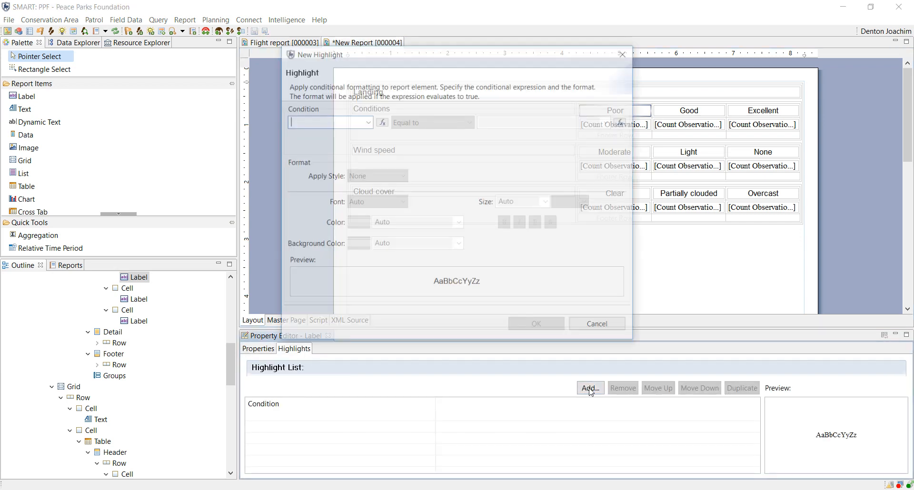
{"action": "left_click", "coordinate": [364, 122]}
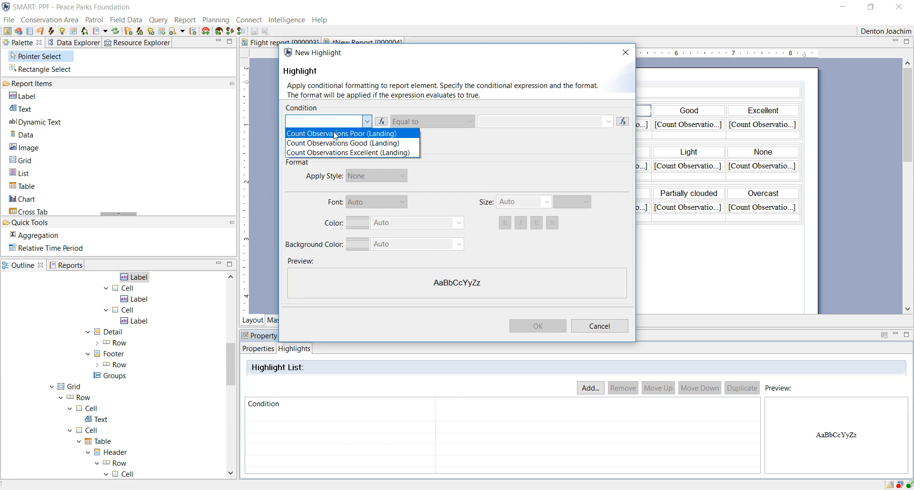
{"action": "left_click", "coordinate": [346, 134]}
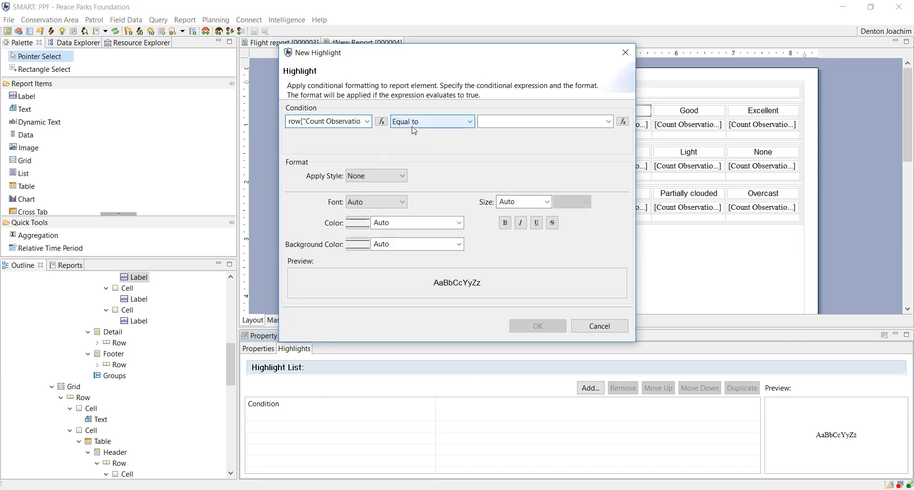
{"action": "left_click", "coordinate": [470, 123]}
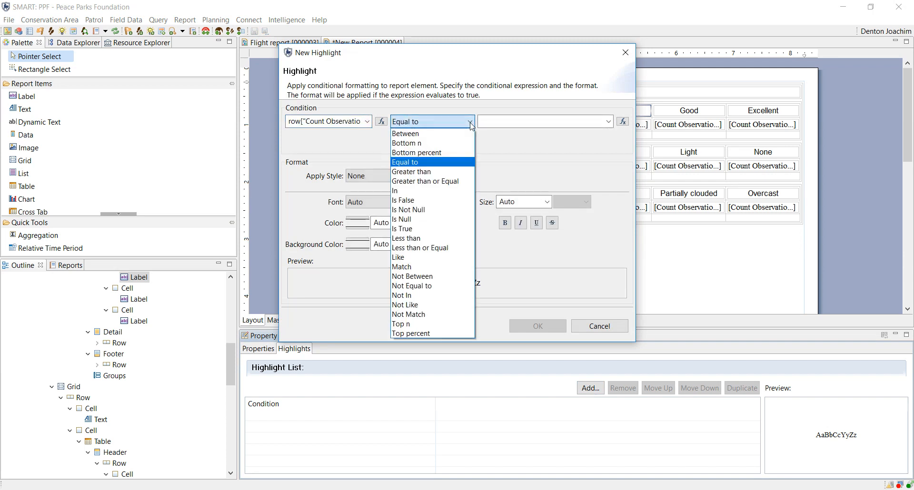
{"action": "left_click", "coordinate": [471, 123]}
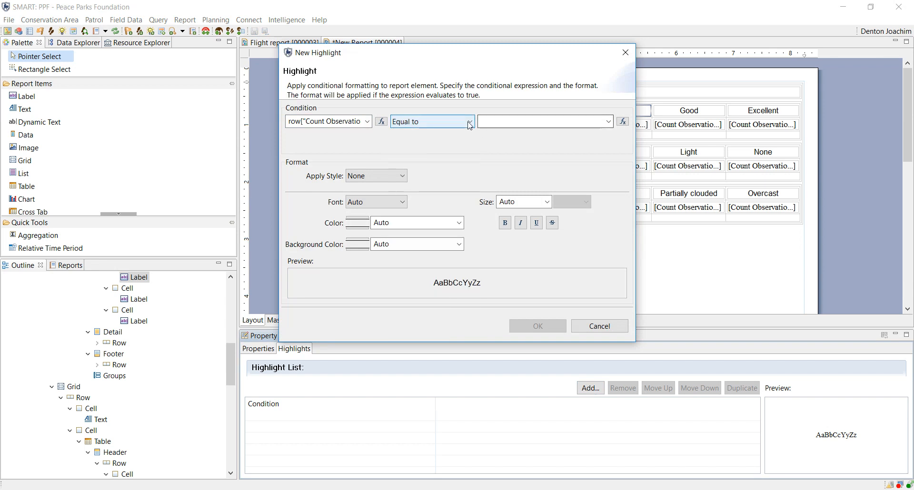
{"action": "left_click", "coordinate": [471, 123]}
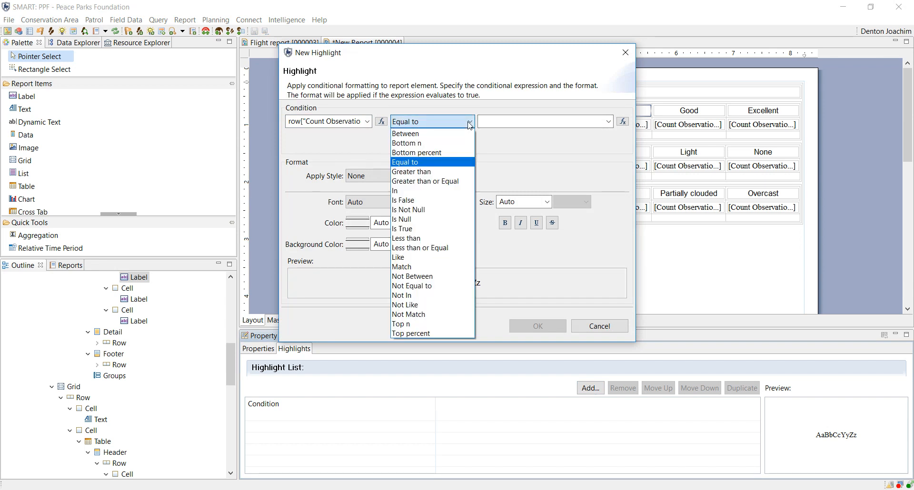
{"action": "left_click", "coordinate": [471, 125]}
{"action": "left_click", "coordinate": [490, 122]}
{"action": "type", "text": "1"}
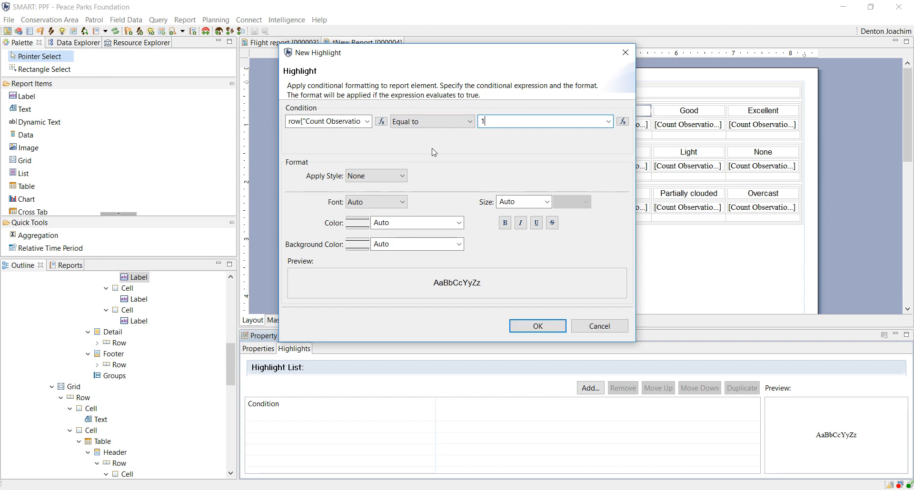
- Format the Poor label's highlight with red, bold text
{"action": "left_click", "coordinate": [392, 204]}
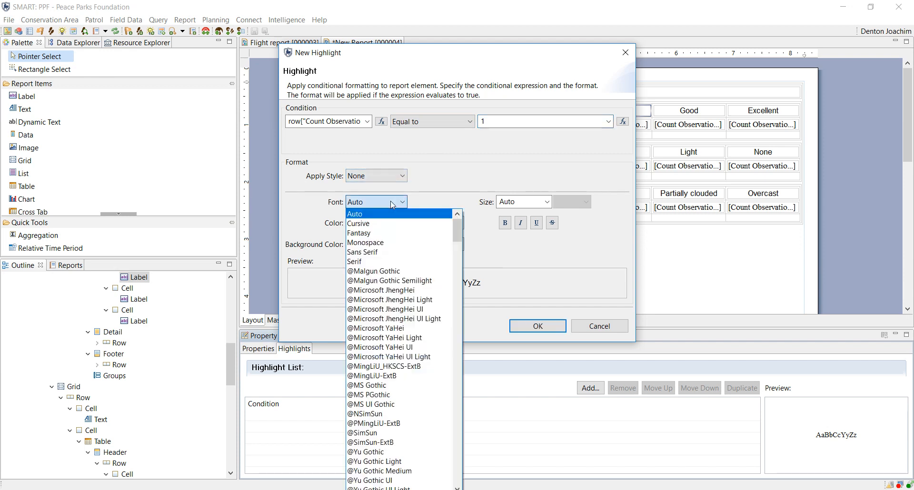
{"action": "left_click", "coordinate": [384, 202]}
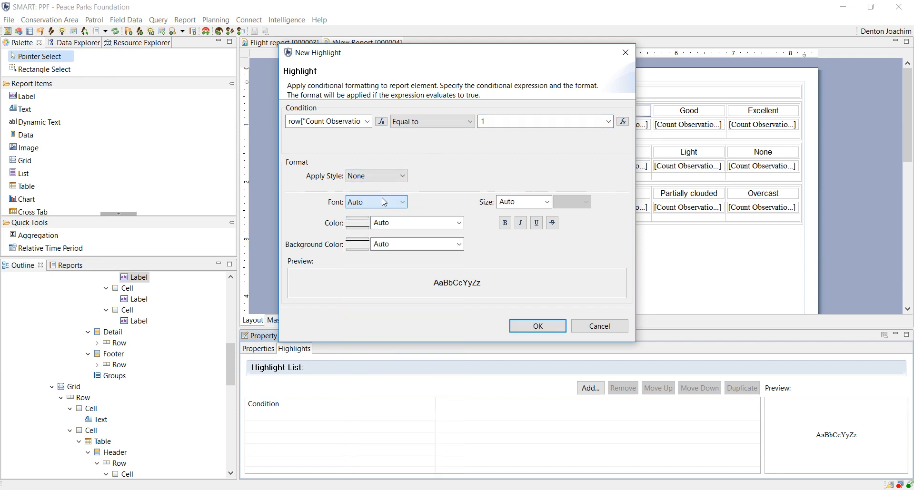
{"action": "left_click", "coordinate": [403, 222]}
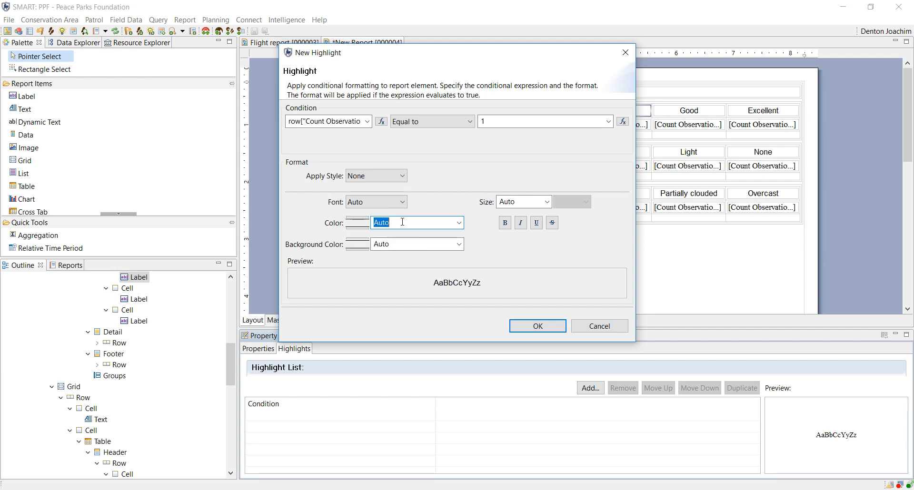
{"action": "left_click", "coordinate": [459, 223]}
{"action": "left_click", "coordinate": [363, 225]}
{"action": "left_click", "coordinate": [363, 225]}
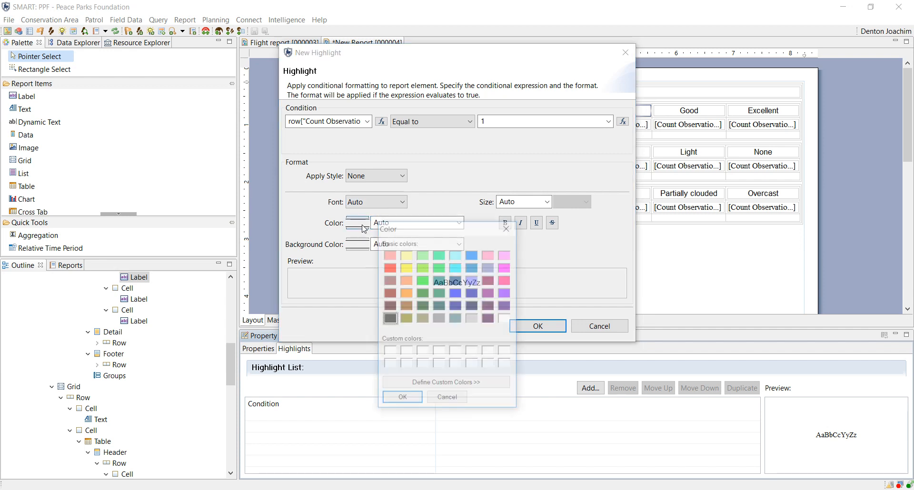
{"action": "left_click", "coordinate": [390, 268]}
{"action": "left_click", "coordinate": [403, 398]}
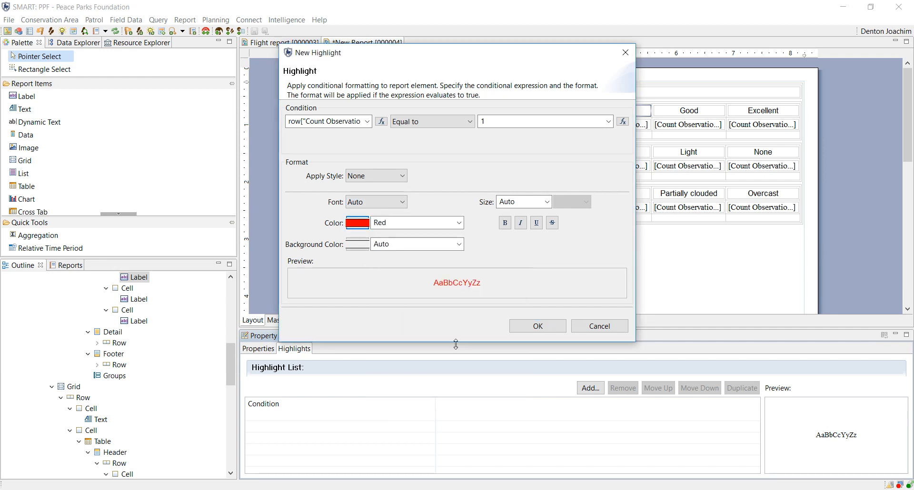
{"action": "left_click", "coordinate": [506, 223]}
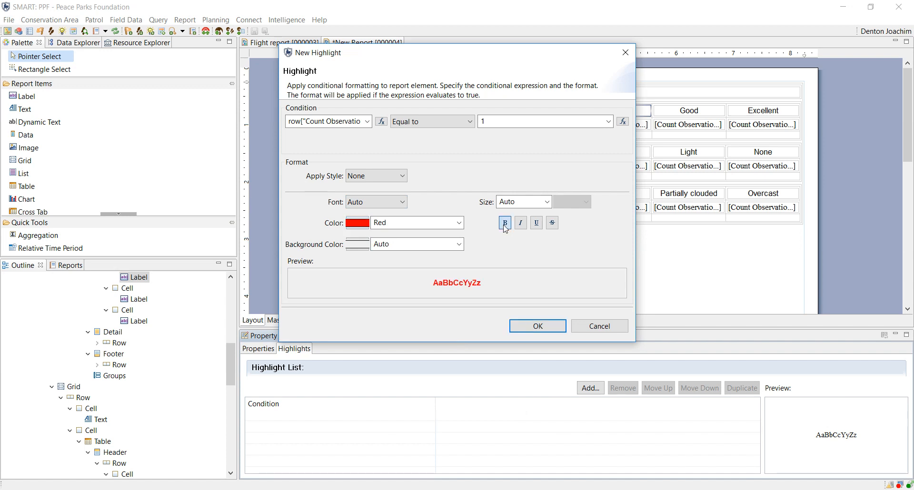
- Give the Poor label's highlight a silver background and an 18-point text size, and accept it
{"action": "left_click", "coordinate": [361, 247]}
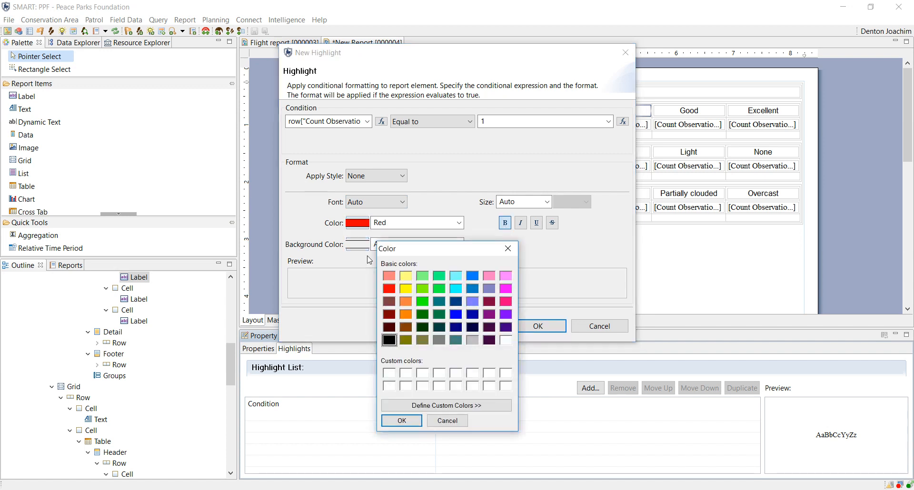
{"action": "left_click", "coordinate": [472, 340]}
{"action": "key", "text": "Return"}
{"action": "left_click", "coordinate": [546, 202]}
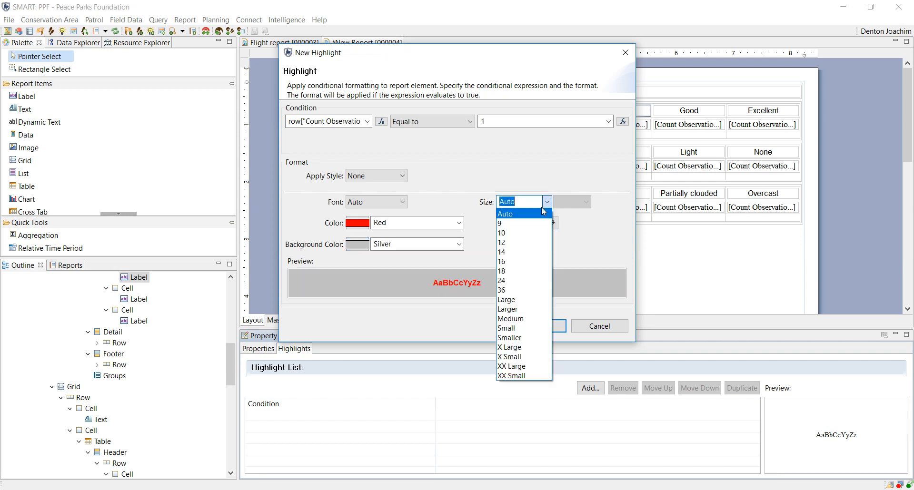
{"action": "left_click", "coordinate": [513, 271]}
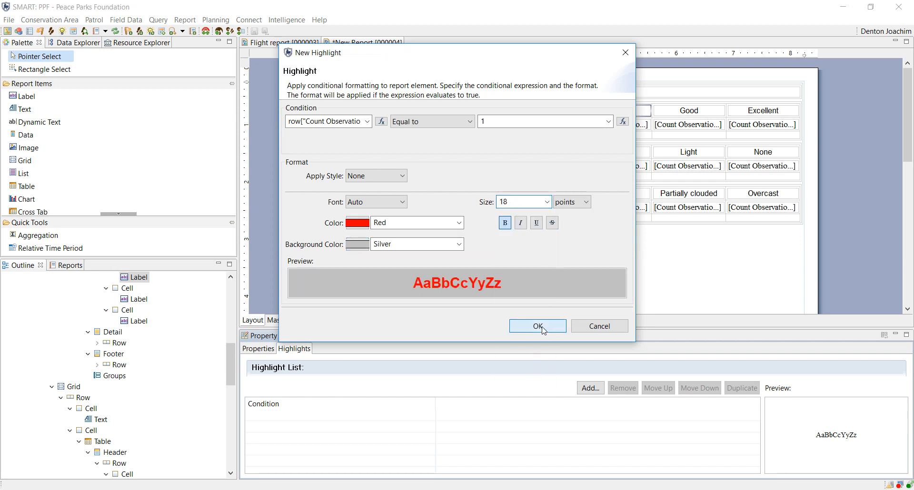
{"action": "left_click", "coordinate": [548, 333]}
- Start a new highlight on the Good header label with the condition Count Observations Good (Landing) Equal to 1
{"action": "left_click", "coordinate": [694, 114]}
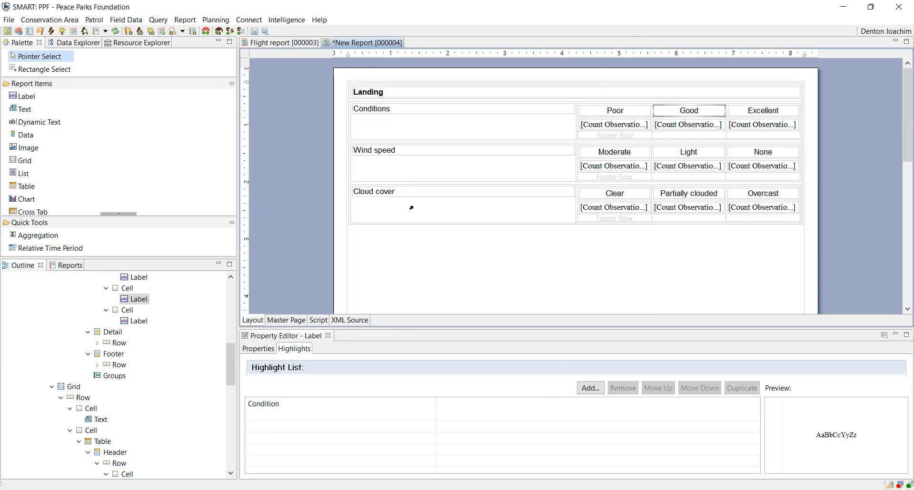
{"action": "left_click", "coordinate": [591, 389]}
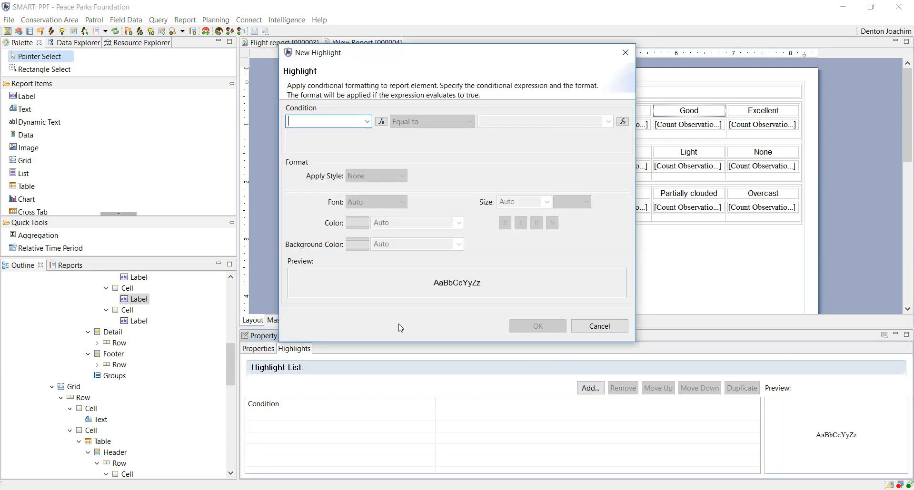
{"action": "left_click", "coordinate": [367, 121]}
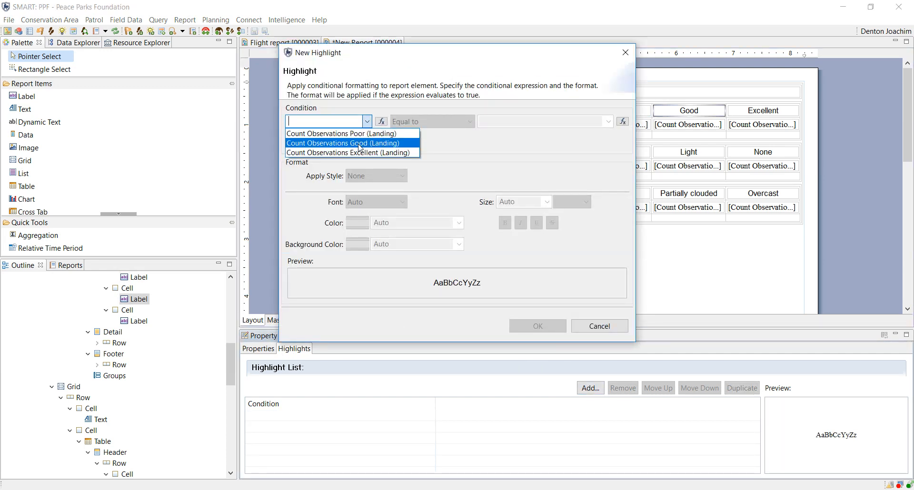
{"action": "left_click", "coordinate": [359, 143]}
{"action": "left_click", "coordinate": [543, 122]}
{"action": "type", "text": "1"}
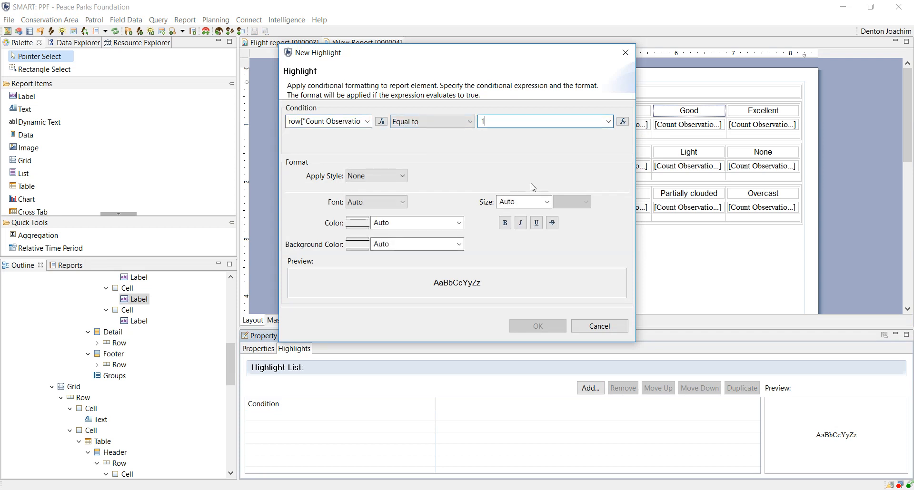
- Format the Good label's highlight with red text on a silver background
{"action": "left_click", "coordinate": [367, 203]}
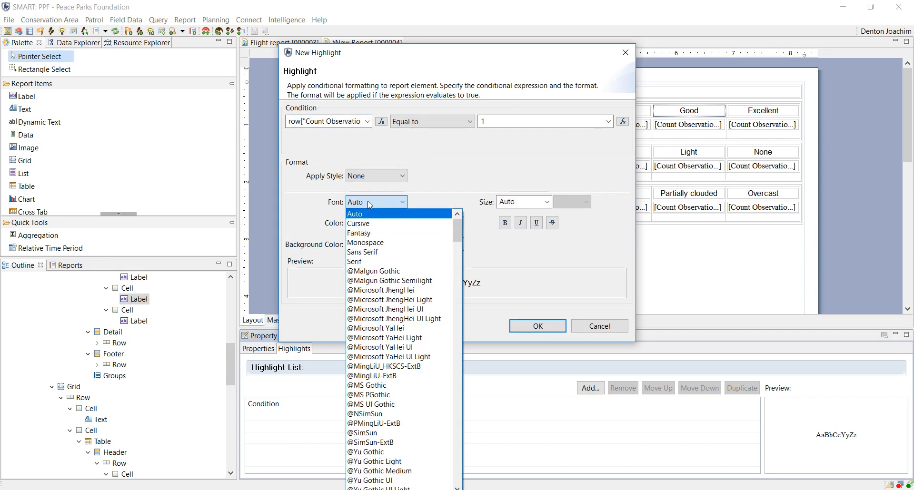
{"action": "left_click", "coordinate": [370, 204]}
{"action": "left_click", "coordinate": [363, 224]}
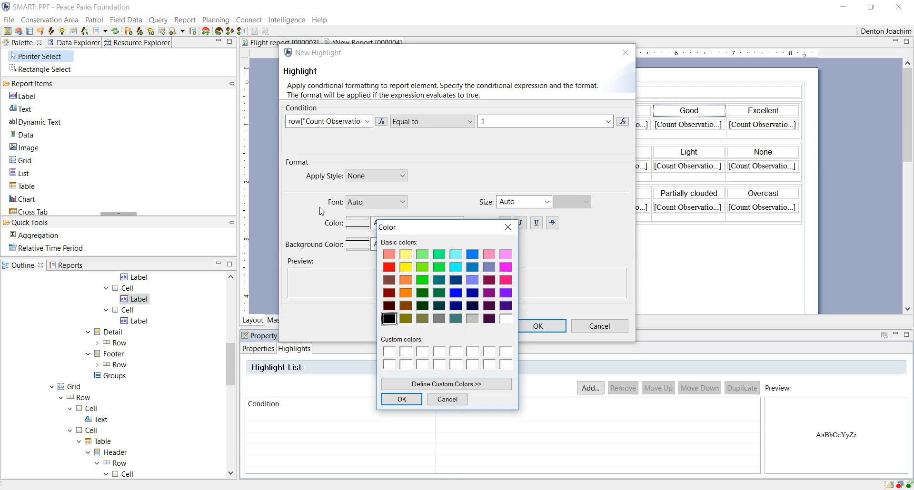
{"action": "left_click", "coordinate": [393, 271]}
{"action": "left_click", "coordinate": [402, 400]}
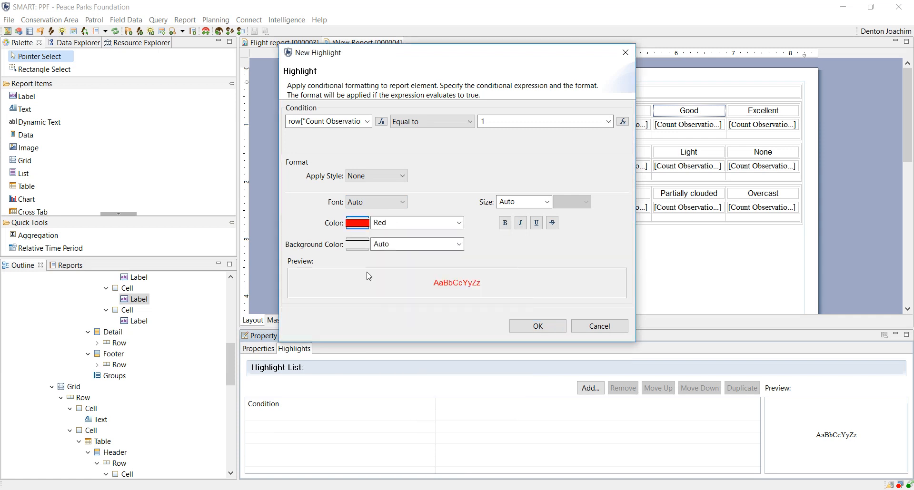
{"action": "left_click", "coordinate": [358, 248]}
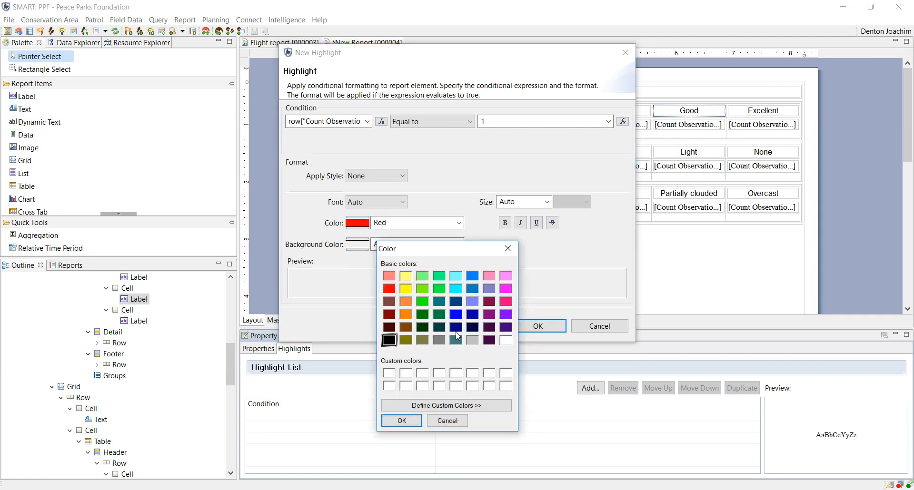
{"action": "left_click", "coordinate": [472, 340]}
{"action": "left_click", "coordinate": [402, 421]}
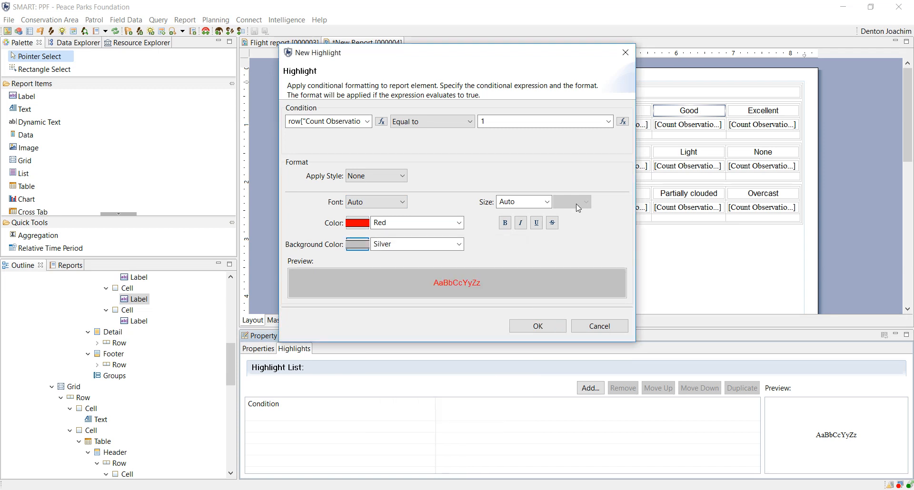
- Set the Good label's highlight text to 18 points and bold, and accept the highlight
{"action": "left_click", "coordinate": [547, 201]}
{"action": "left_click", "coordinate": [505, 270]}
{"action": "left_click", "coordinate": [505, 223]}
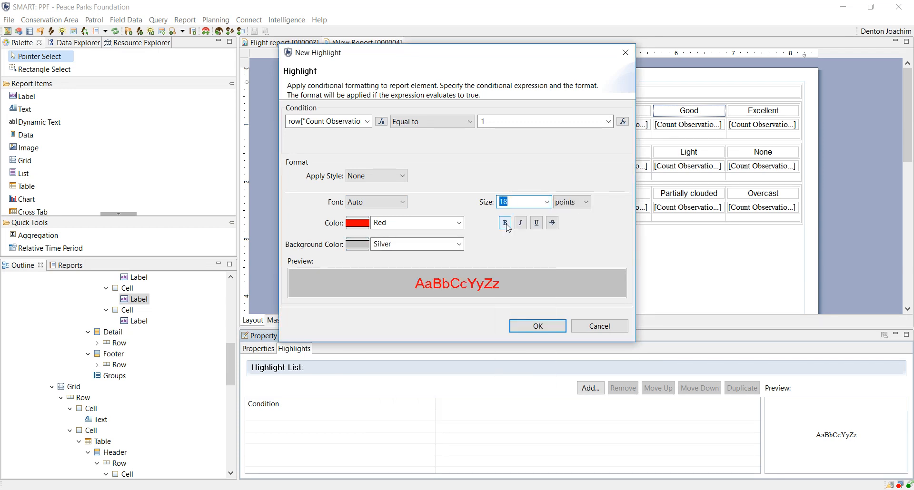
{"action": "left_click", "coordinate": [540, 326]}
- Start a new highlight on the Excellent header label with the condition Count Observations Excellent (Landing) Equal to 1
{"action": "left_click", "coordinate": [763, 111]}
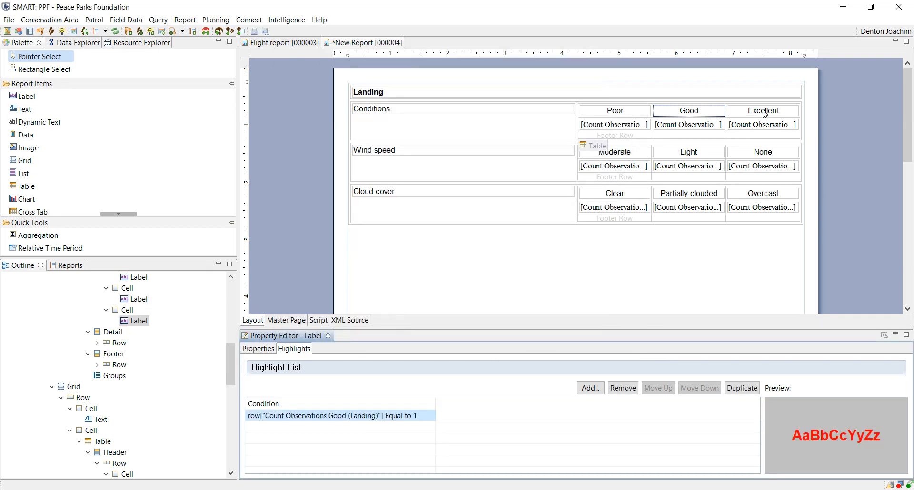
{"action": "left_click", "coordinate": [590, 388]}
{"action": "left_click", "coordinate": [367, 122]}
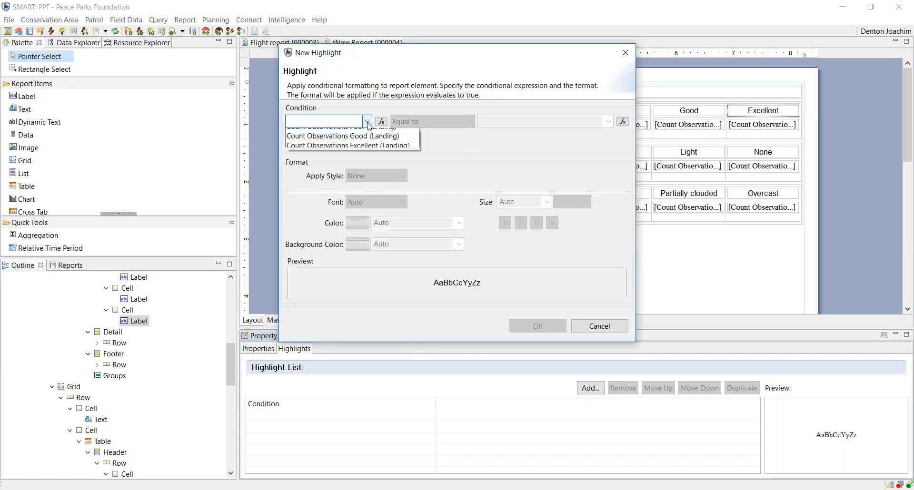
{"action": "left_click", "coordinate": [333, 152]}
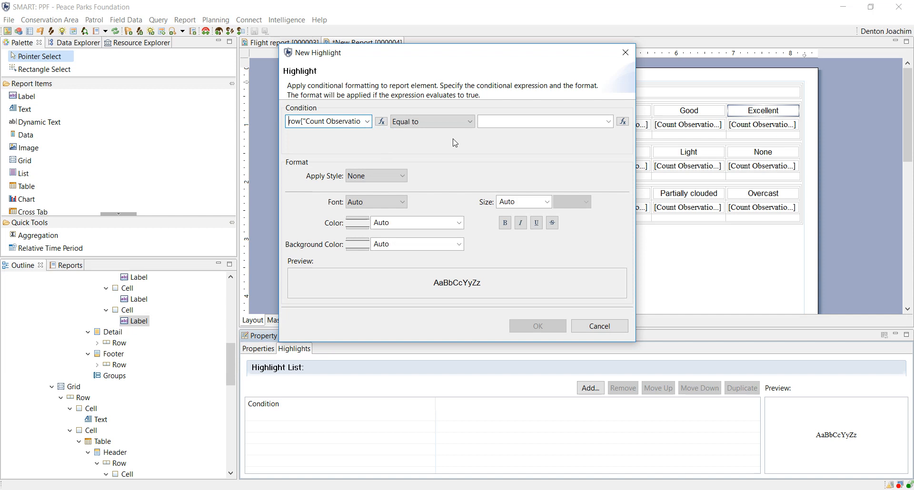
{"action": "left_click", "coordinate": [485, 121]}
{"action": "type", "text": "1"}
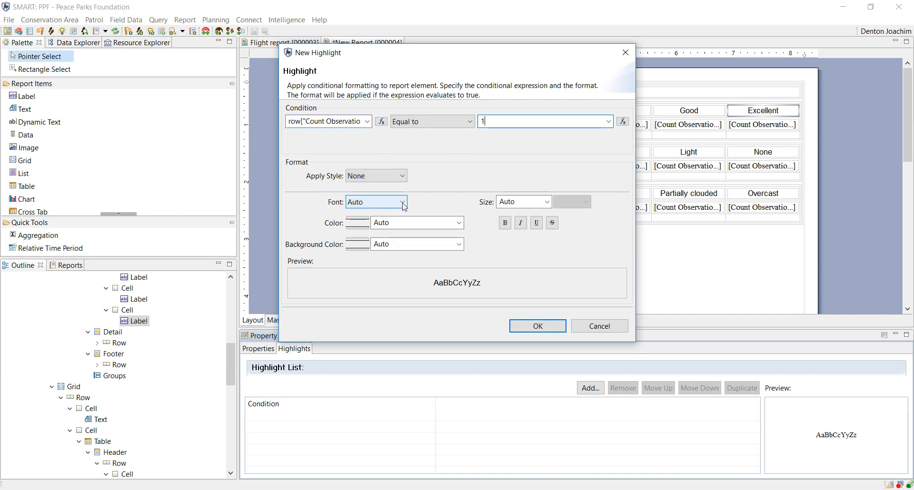
- Give the Excellent label's highlight a red text color and a silver background
{"action": "left_click", "coordinate": [402, 202]}
{"action": "left_click", "coordinate": [404, 205]}
{"action": "left_click", "coordinate": [357, 224]}
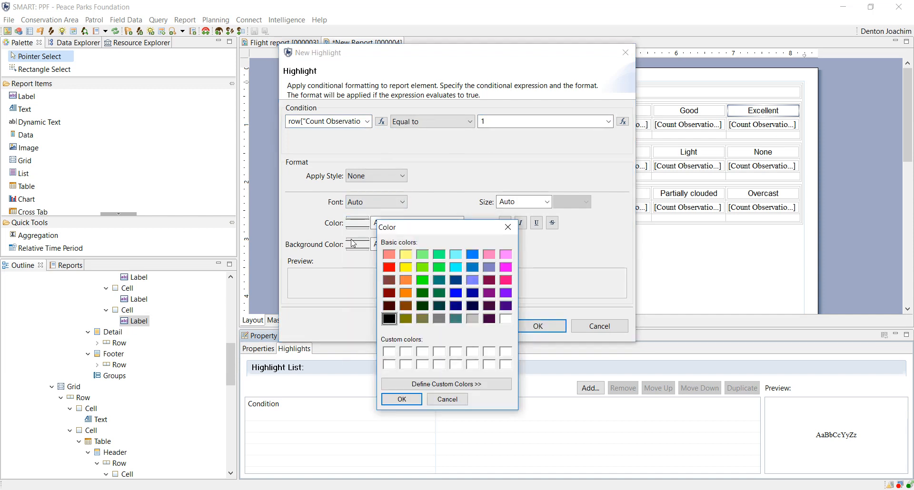
{"action": "left_click", "coordinate": [393, 269]}
{"action": "left_click", "coordinate": [402, 399]}
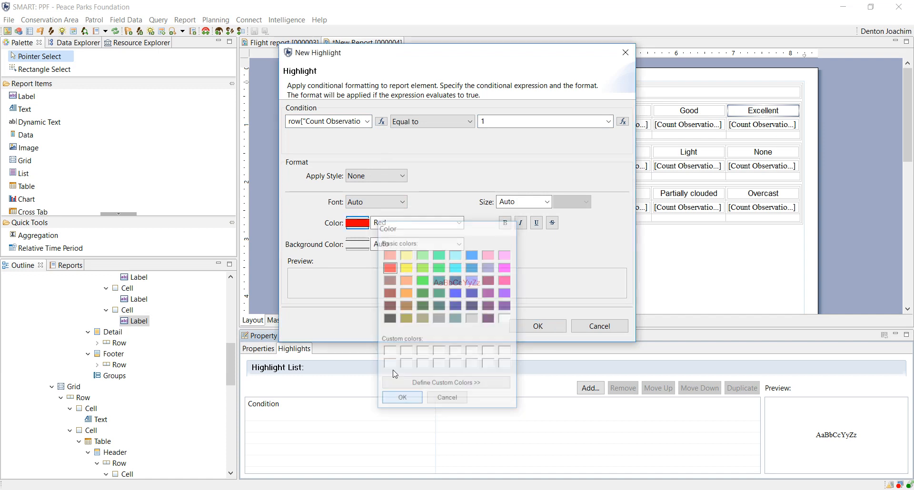
{"action": "left_click", "coordinate": [357, 245]}
{"action": "left_click", "coordinate": [473, 340]}
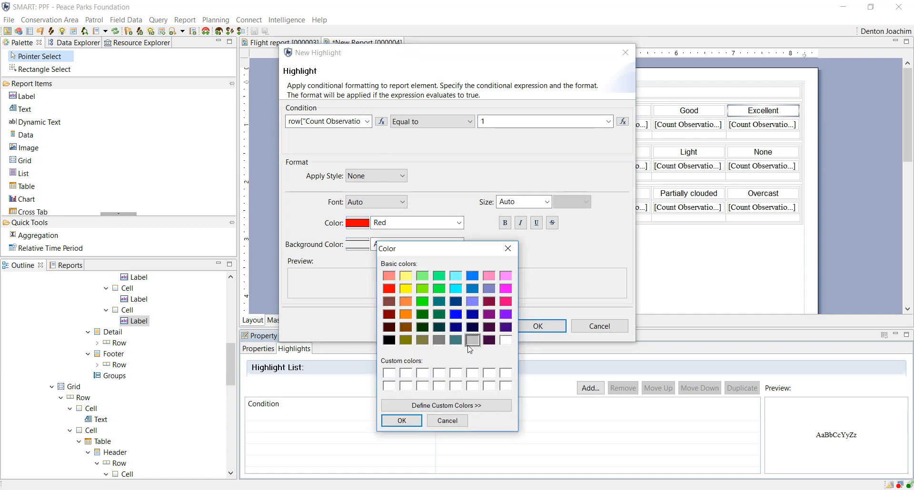
{"action": "left_click", "coordinate": [401, 421]}
- Make the Excellent label's highlight text 18 points and bold, and accept the highlight
{"action": "left_click", "coordinate": [547, 202]}
{"action": "left_click", "coordinate": [510, 281]}
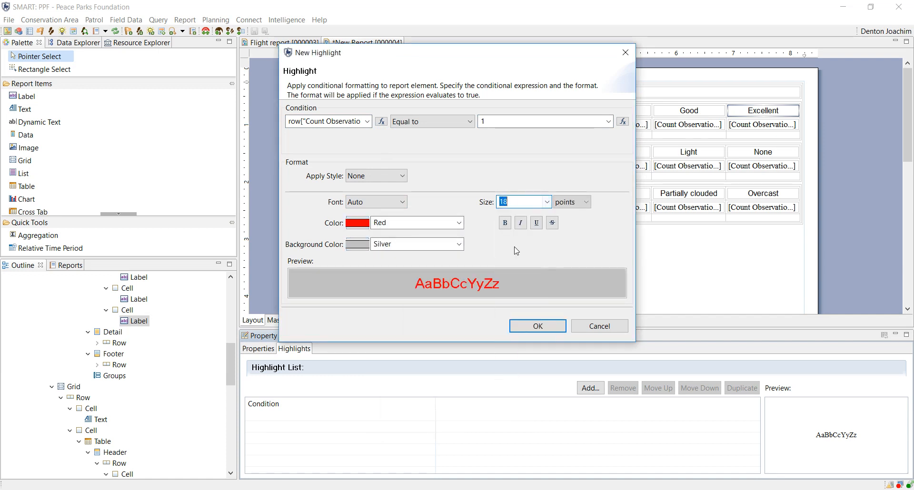
{"action": "left_click", "coordinate": [505, 223]}
{"action": "left_click", "coordinate": [546, 331]}
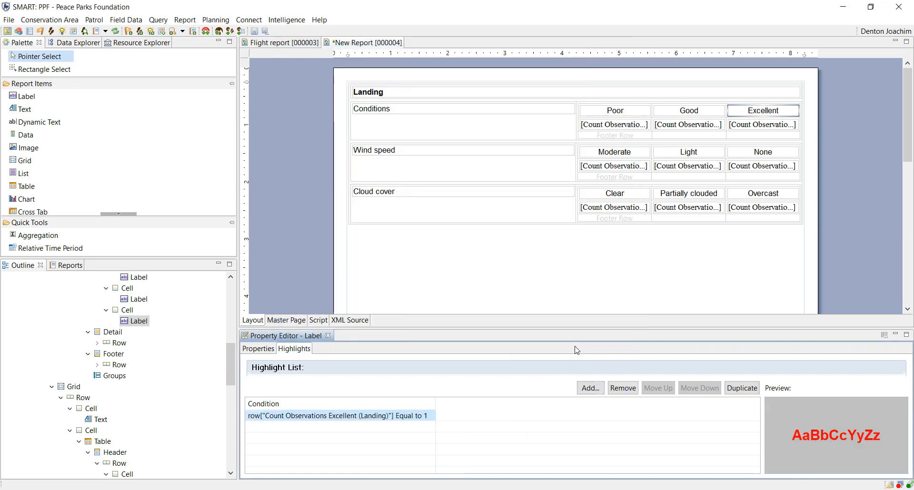
- Save the report layout and run New Report for the custom date range 01 Mar 2018 to 01 Mar 2018
{"action": "left_click", "coordinate": [254, 31]}
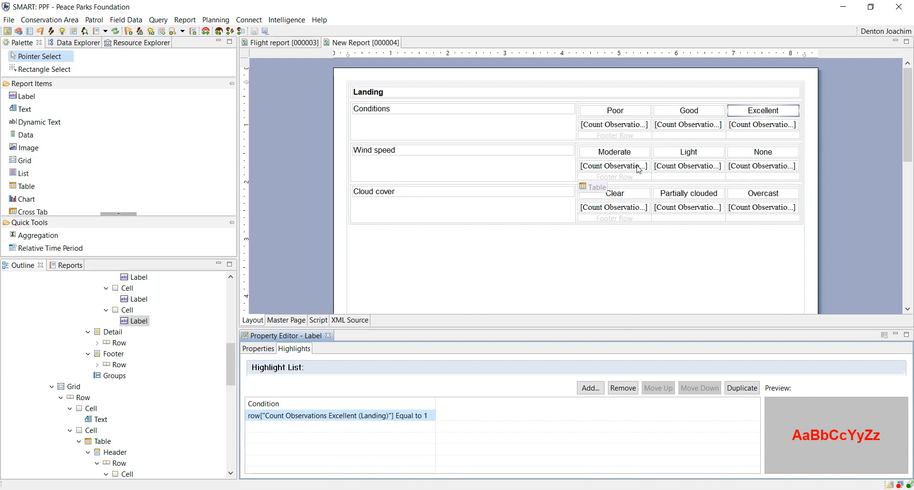
{"action": "left_click", "coordinate": [68, 267]}
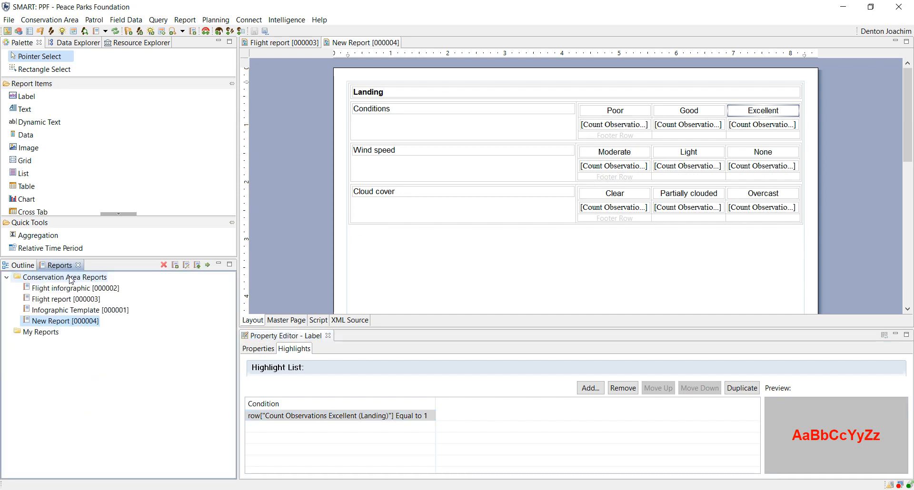
{"action": "right_click", "coordinate": [66, 321]}
{"action": "left_click", "coordinate": [78, 324]}
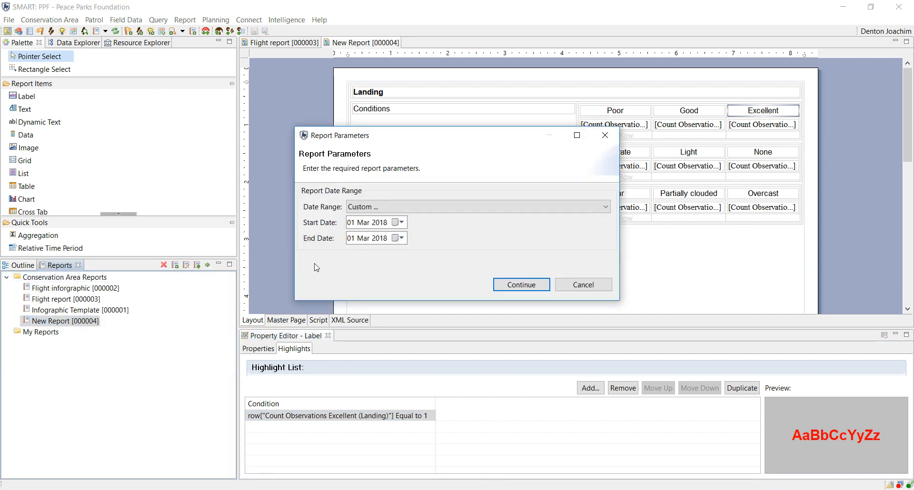
{"action": "left_click", "coordinate": [526, 286]}
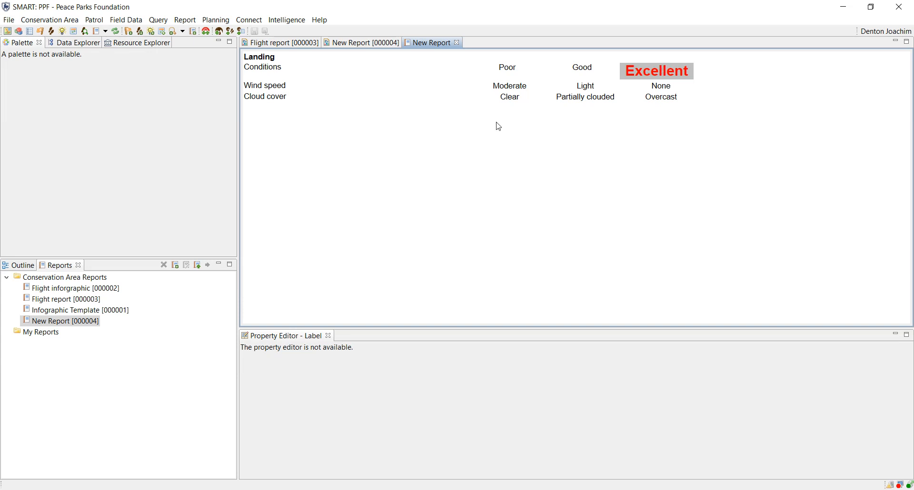
- Switch to the Flight report layout and examine its Take-off and Landing tables under Flight conditions
{"action": "left_click", "coordinate": [287, 48]}
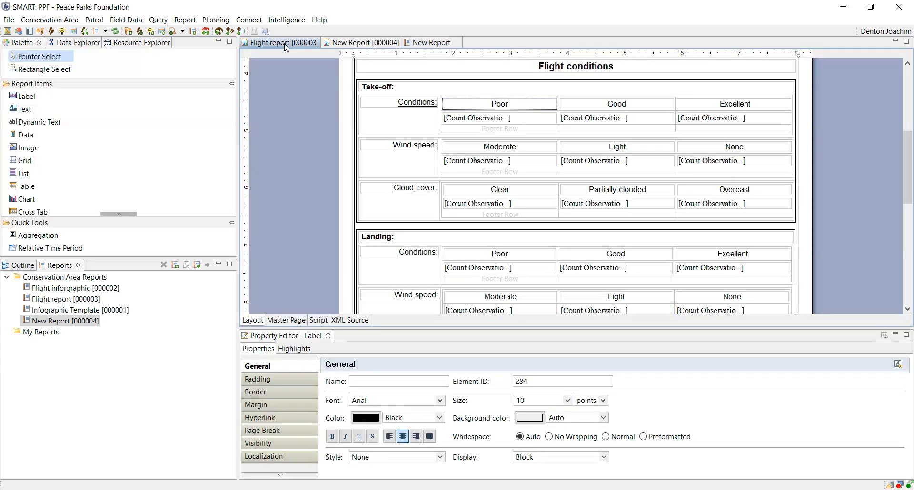
{"action": "scroll", "coordinate": [672, 192], "scroll_direction": "up", "scroll_amount": 5}
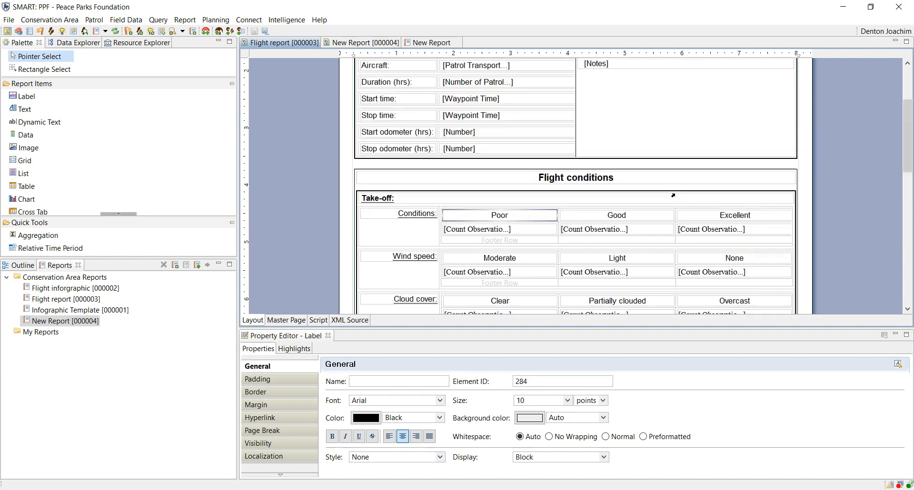
{"action": "scroll", "coordinate": [638, 186], "scroll_direction": "down", "scroll_amount": 3}
{"action": "scroll", "coordinate": [639, 186], "scroll_direction": "down", "scroll_amount": 3}
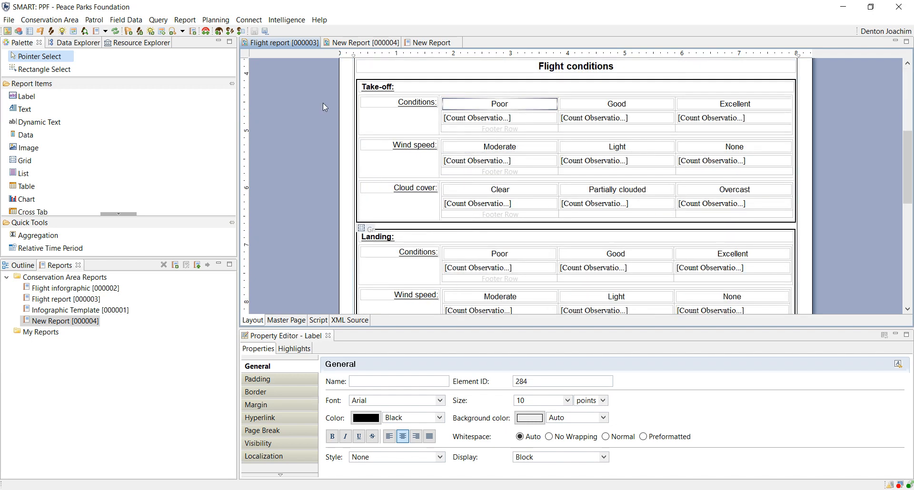
- Run the Flight report for 01 Mar 2018 and examine the highlighted Take-off and Landing conditions in its output
{"action": "right_click", "coordinate": [54, 305]}
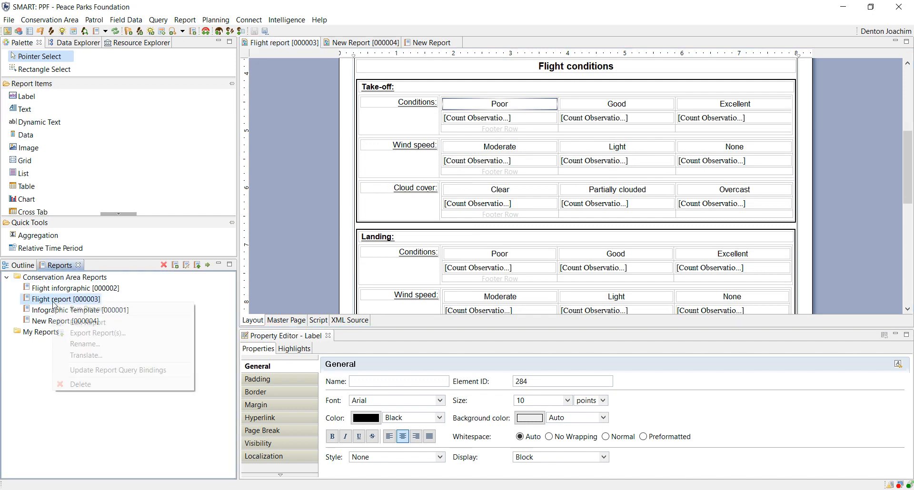
{"action": "left_click", "coordinate": [76, 351]}
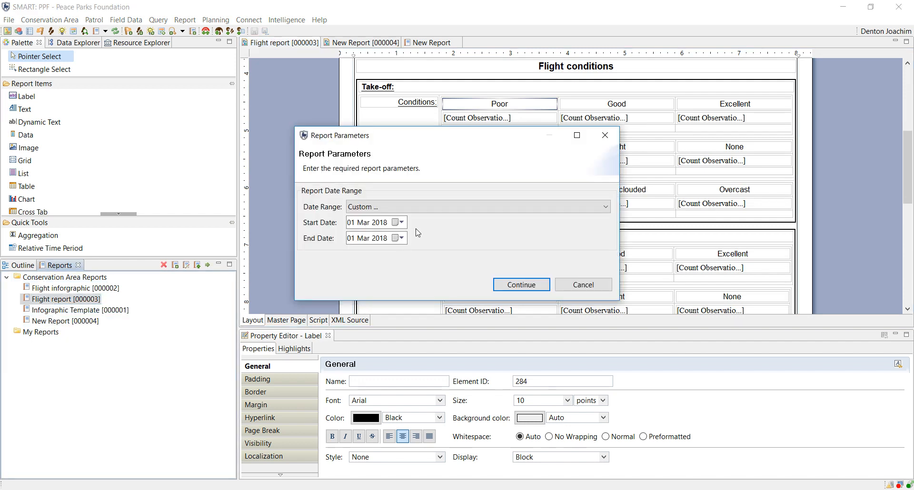
{"action": "left_click", "coordinate": [534, 292]}
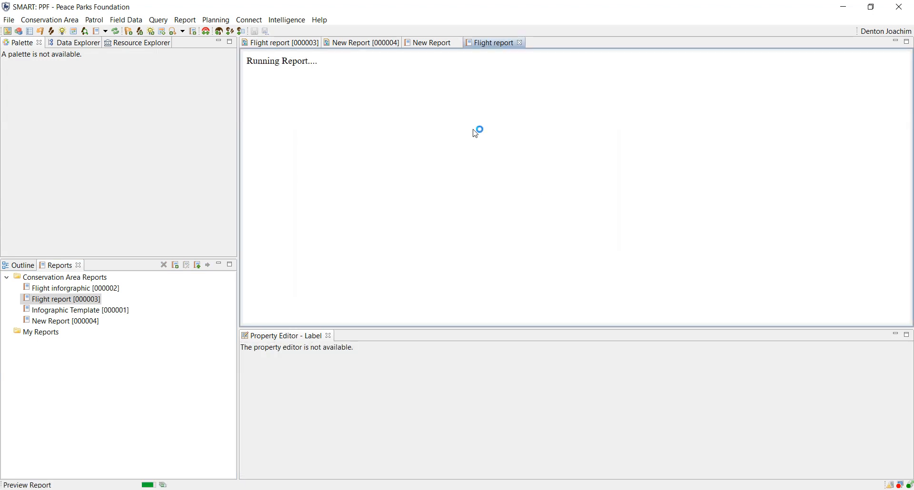
{"action": "scroll", "coordinate": [595, 235], "scroll_direction": "down", "scroll_amount": 3}
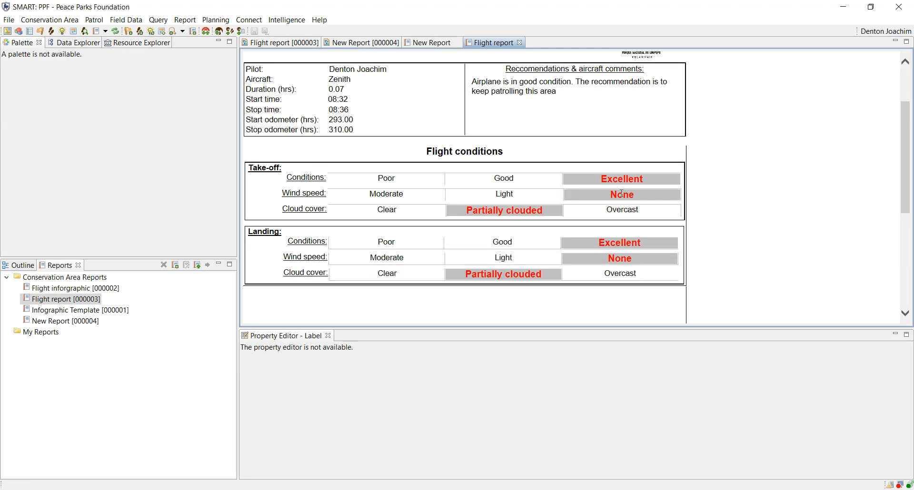
{"action": "scroll", "coordinate": [513, 145], "scroll_direction": "up", "scroll_amount": 3}
{"action": "scroll", "coordinate": [513, 145], "scroll_direction": "up", "scroll_amount": 1}
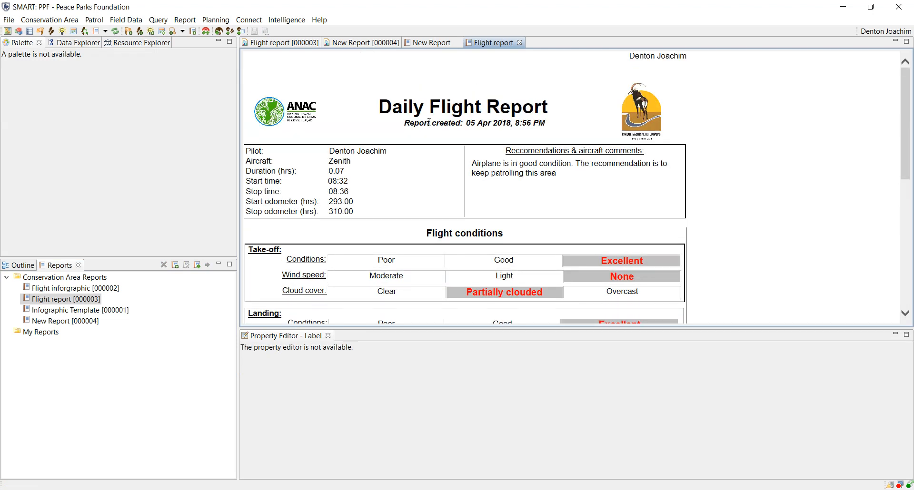
{"action": "scroll", "coordinate": [446, 198], "scroll_direction": "down", "scroll_amount": 5}
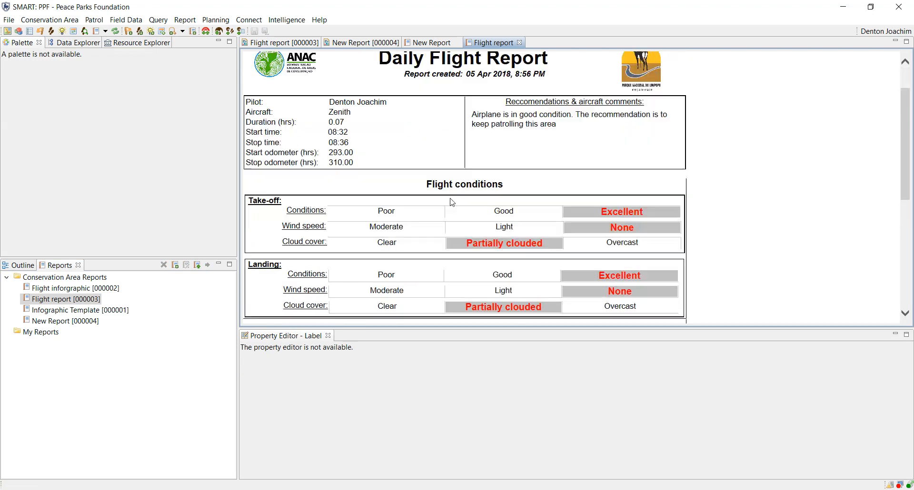
{"action": "scroll", "coordinate": [445, 220], "scroll_direction": "down", "scroll_amount": 2}
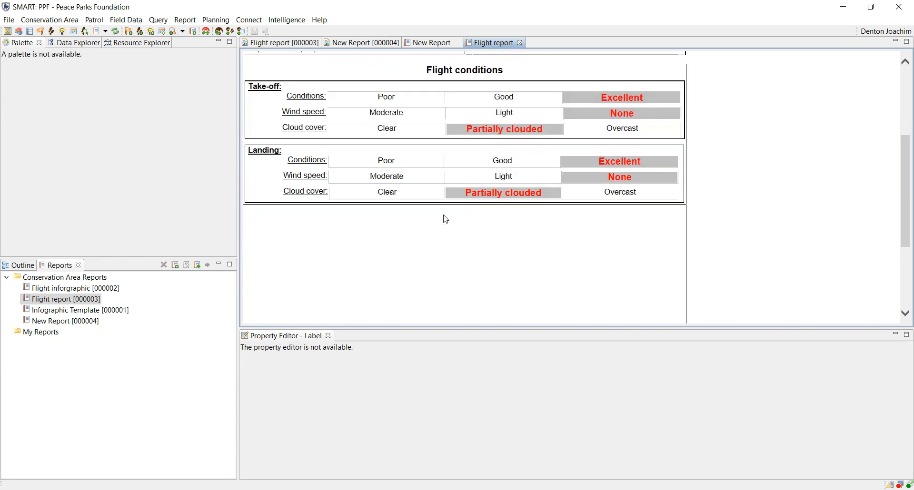